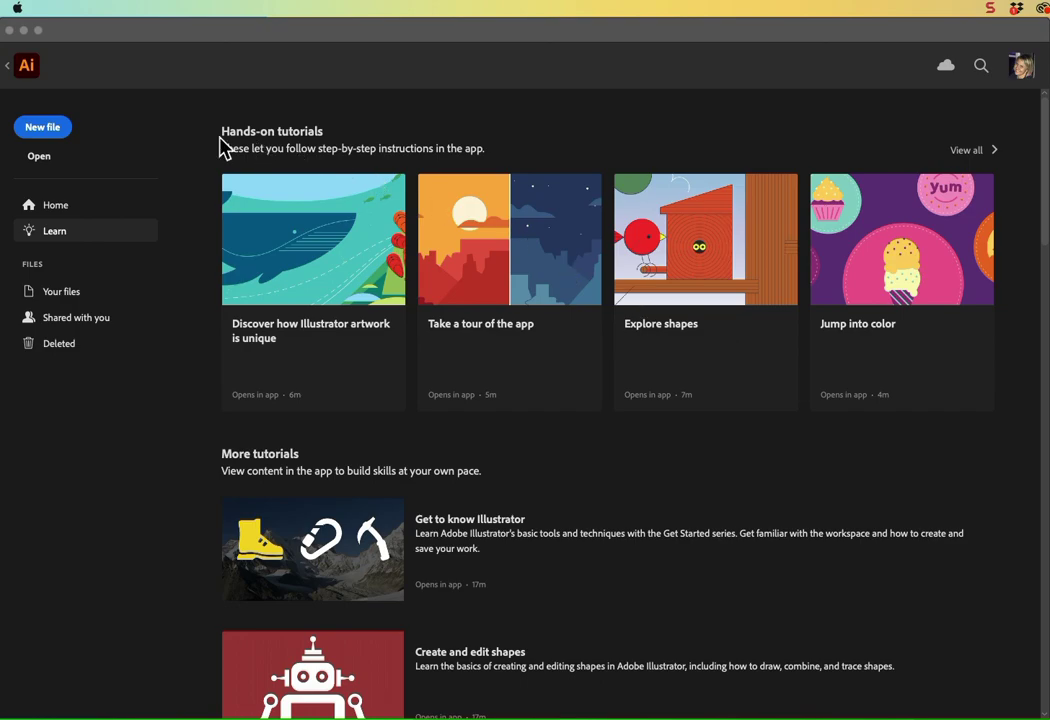
Step: Start a new file from the Home screen and shift the New Document window up and right
{"action": "left_click", "coordinate": [50, 131]}
{"action": "left_click", "coordinate": [50, 131]}
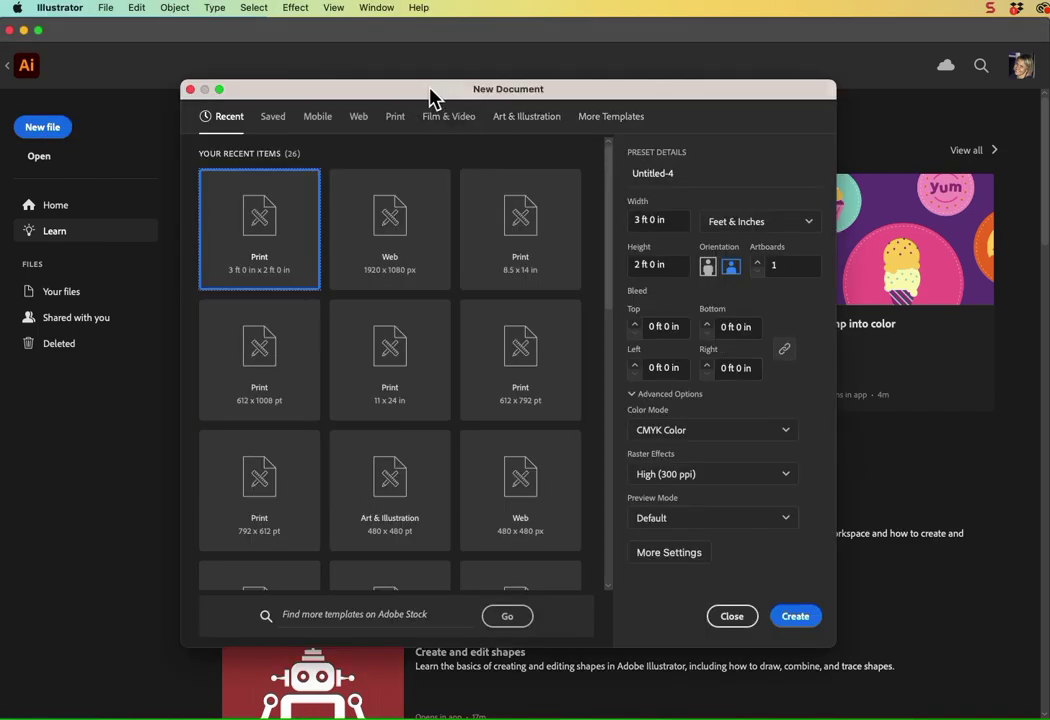
{"action": "left_click_drag", "start_coordinate": [434, 90], "coordinate": [460, 77]}
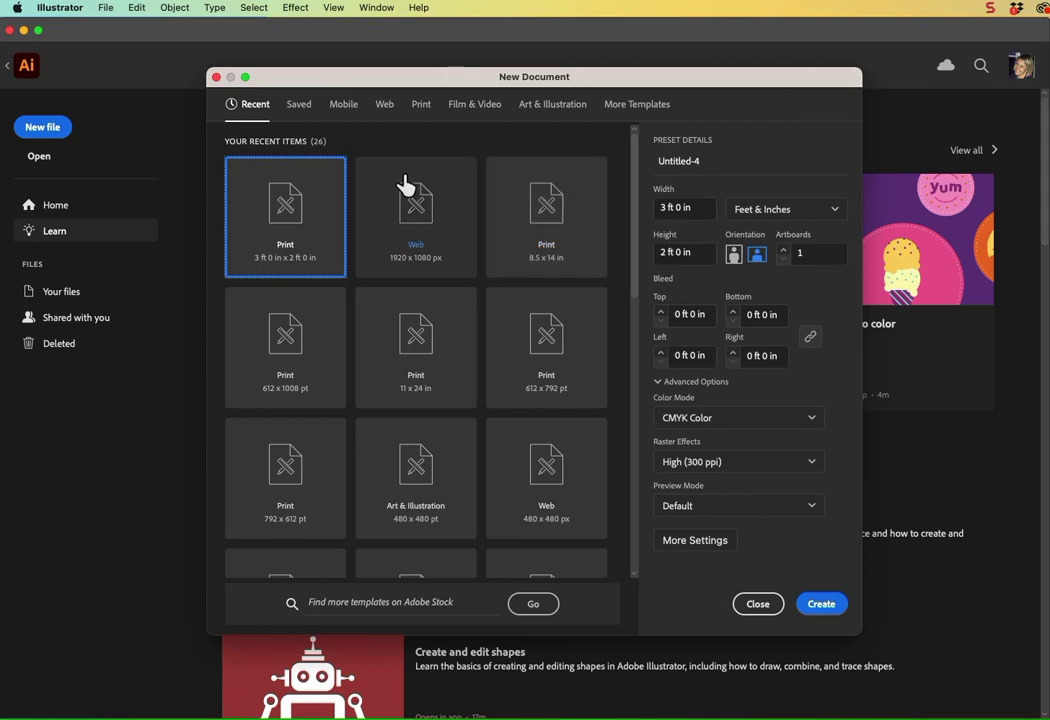
Step: Create a blank print document in Feet & Inches, 3 ft wide by 2 ft high
{"action": "left_click", "coordinate": [419, 112]}
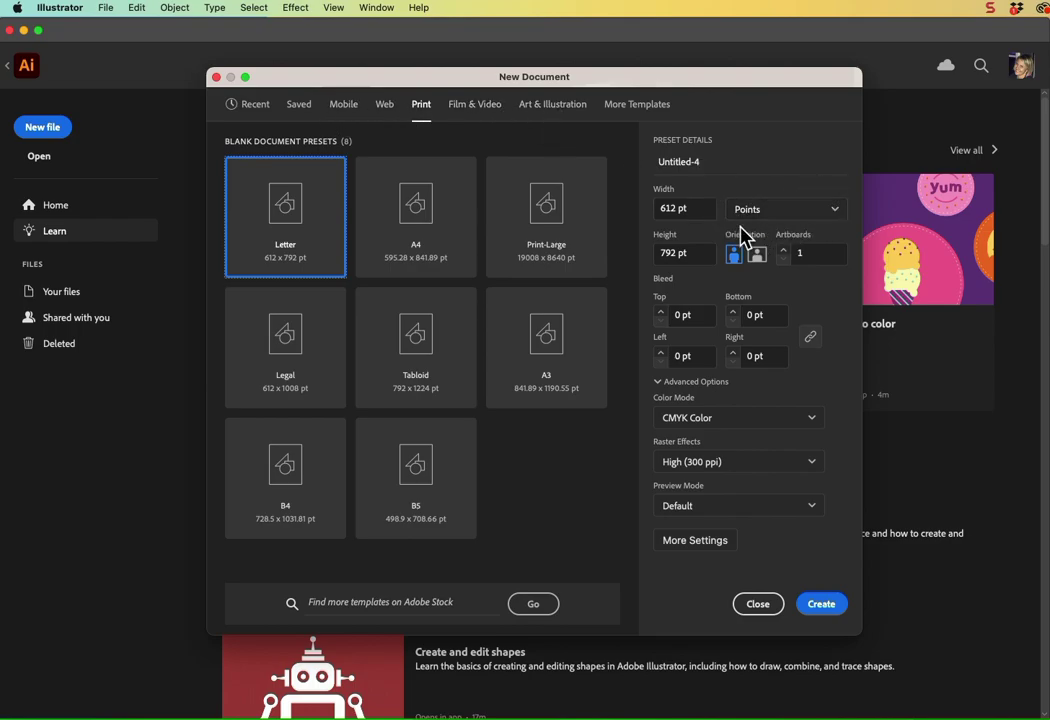
{"action": "left_click", "coordinate": [836, 212]}
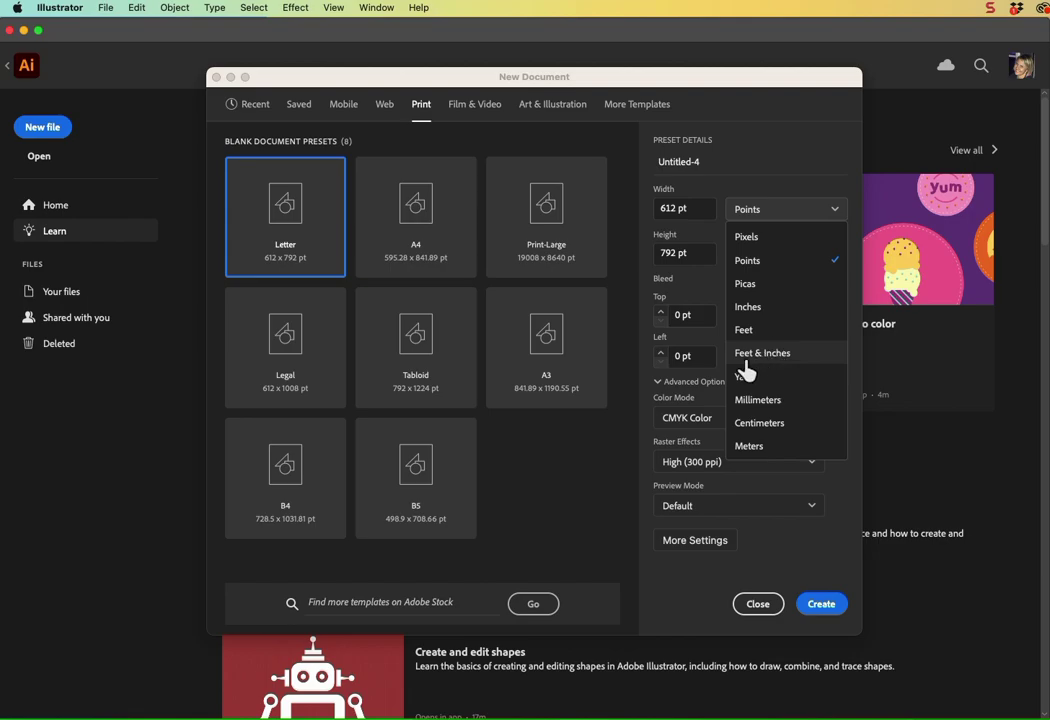
{"action": "left_click", "coordinate": [715, 358]}
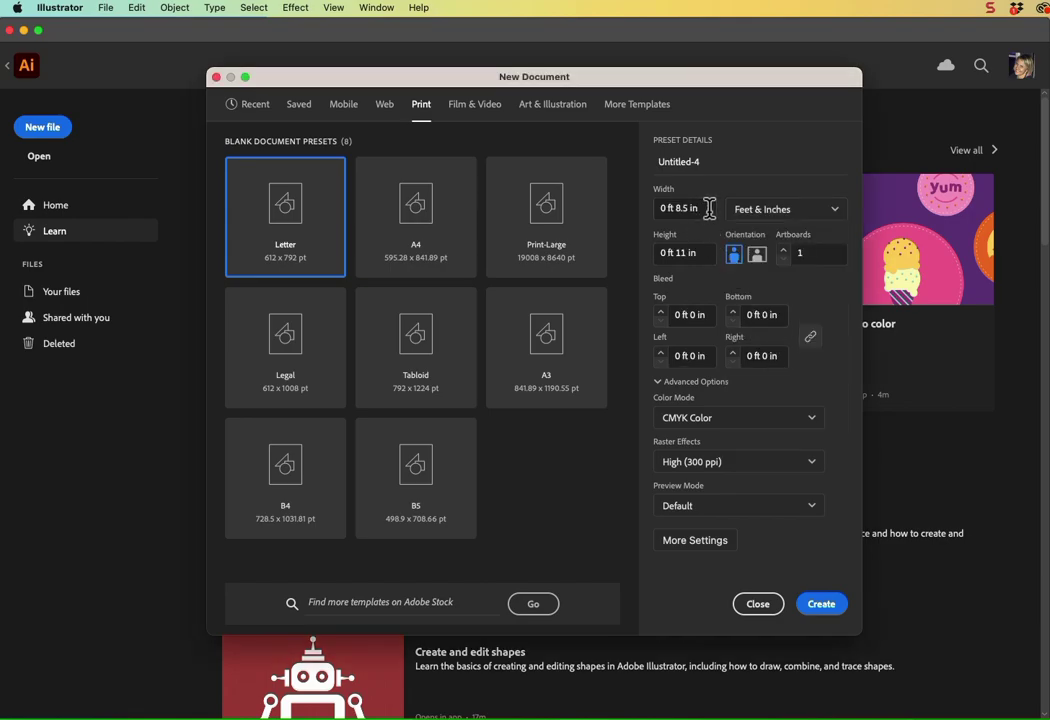
{"action": "left_click_drag", "start_coordinate": [710, 207], "coordinate": [628, 204]}
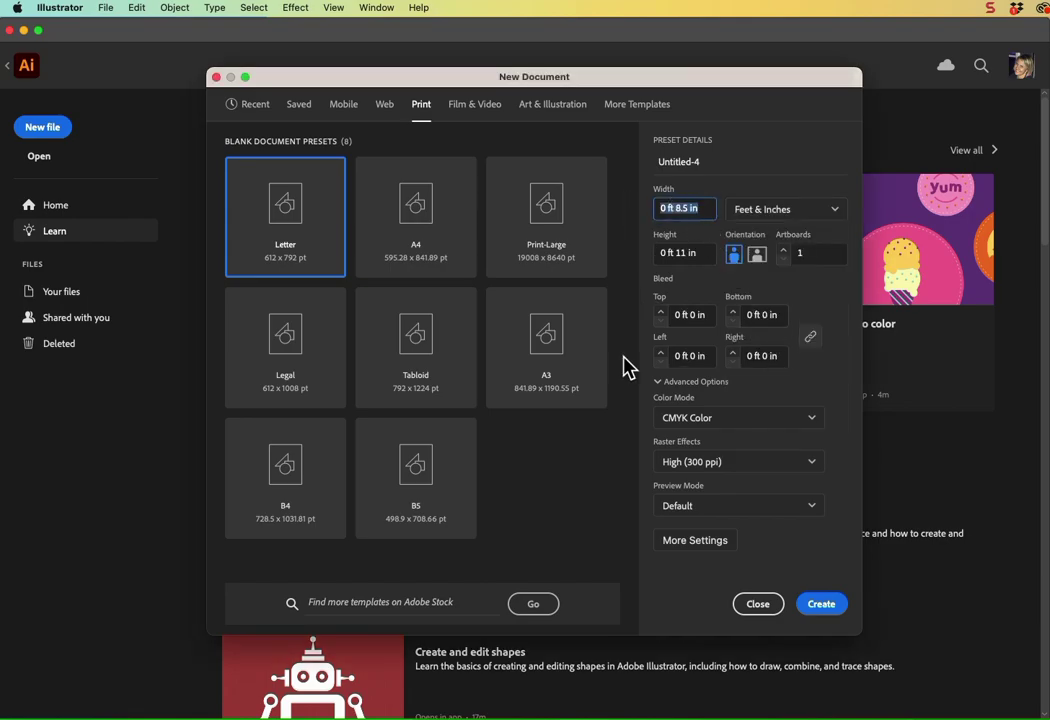
{"action": "type", "text": "3"}
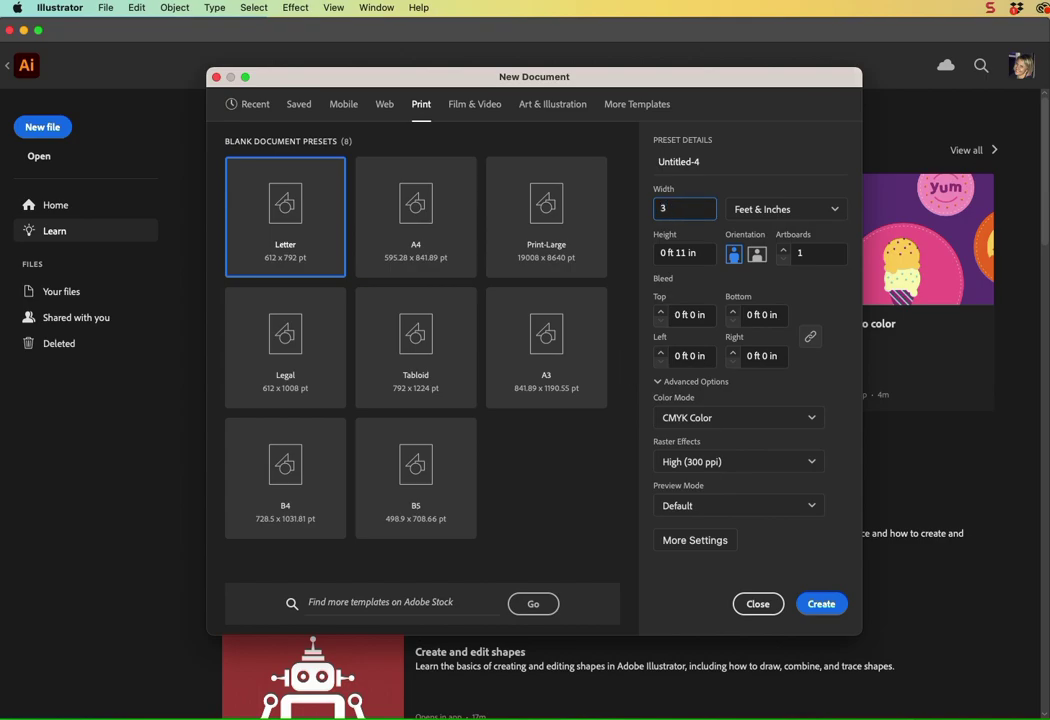
{"action": "key", "text": "Tab"}
{"action": "key", "text": "Tab"}
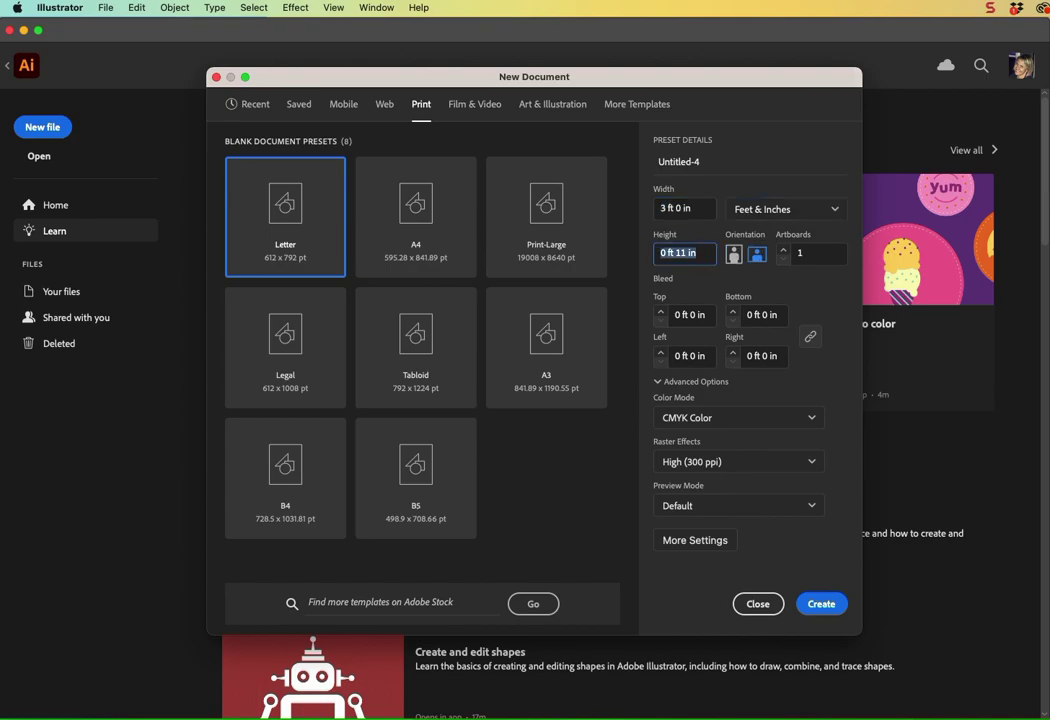
{"action": "type", "text": "2"}
{"action": "key", "text": "Tab"}
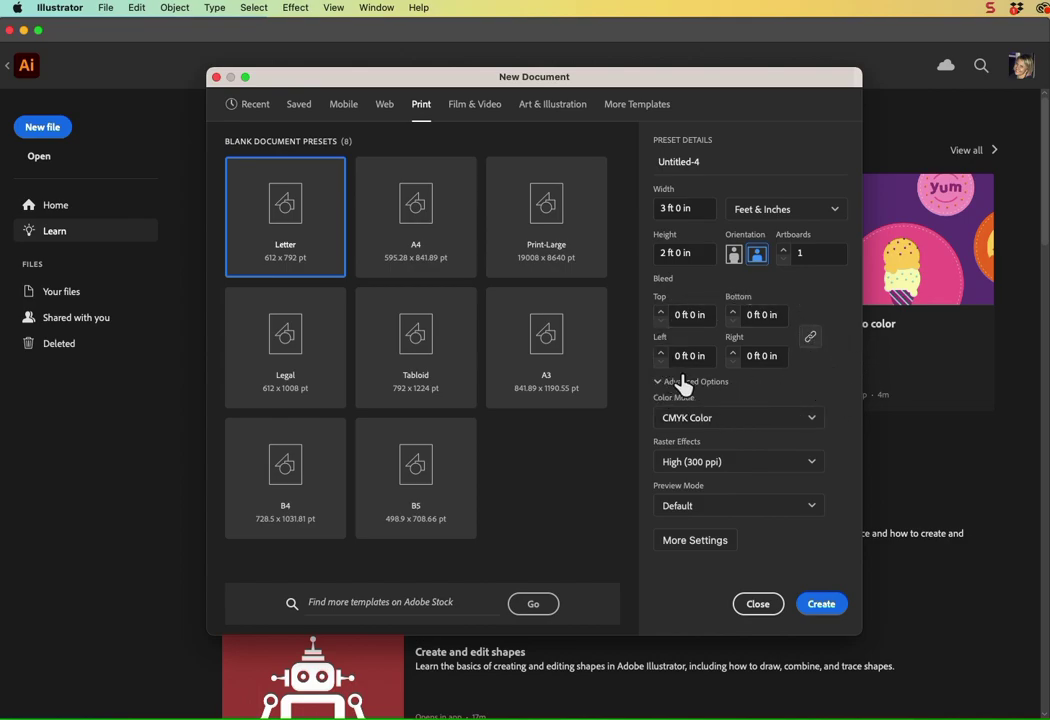
{"action": "left_click", "coordinate": [820, 604]}
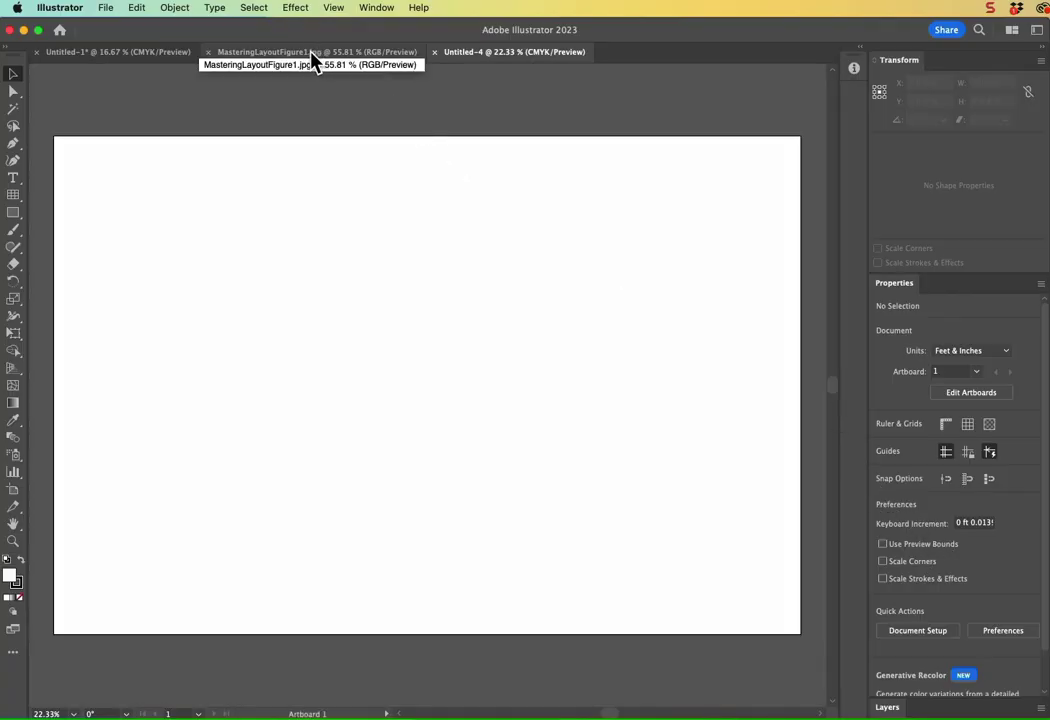
Step: View the MasteringLayoutFigure1.jpg Natural Layout Formula reference diagram
{"action": "left_click", "coordinate": [316, 55]}
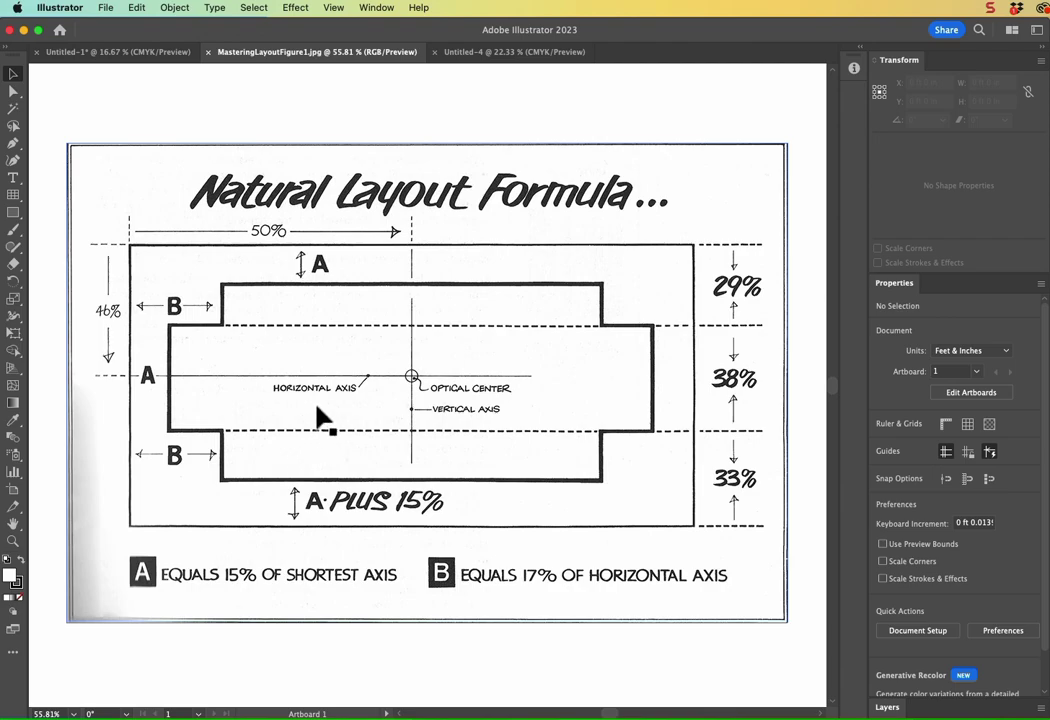
Step: Switch to Untitled-1, deselect the size label, and look through the View menu without changes
{"action": "left_click", "coordinate": [137, 58]}
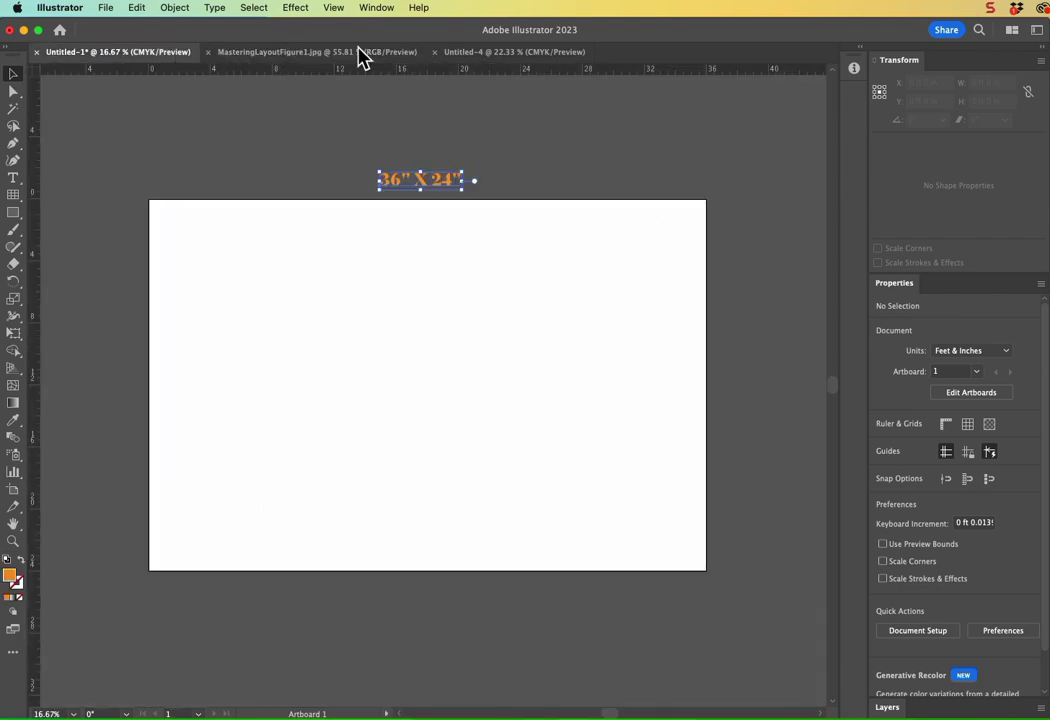
{"action": "left_click", "coordinate": [373, 197]}
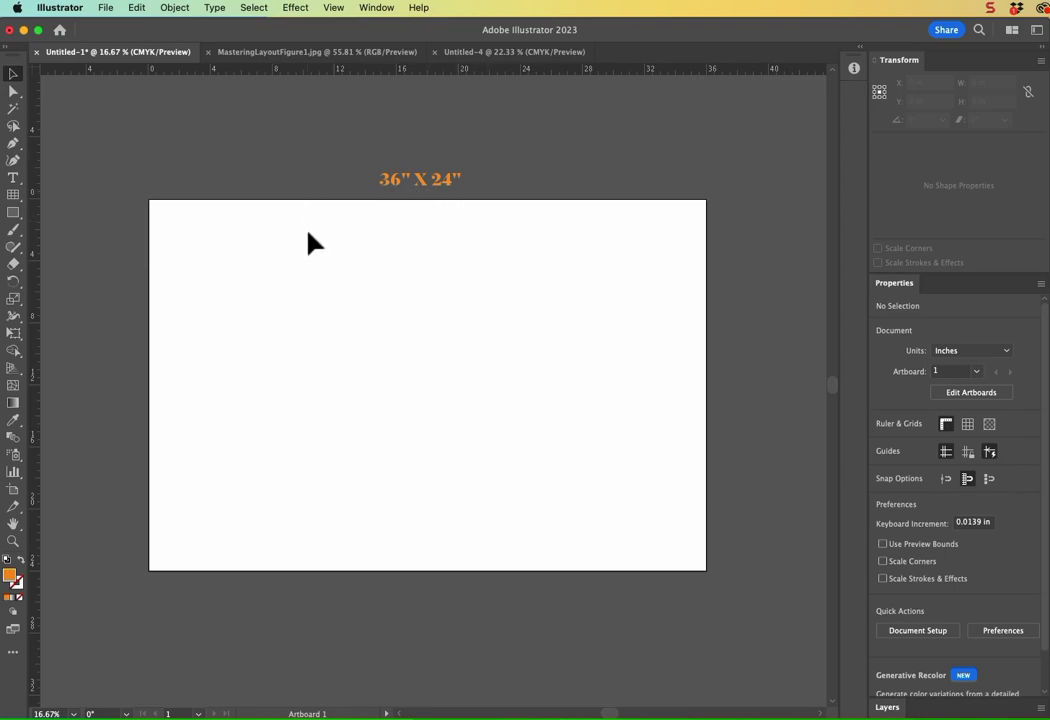
{"action": "left_click", "coordinate": [334, 8]}
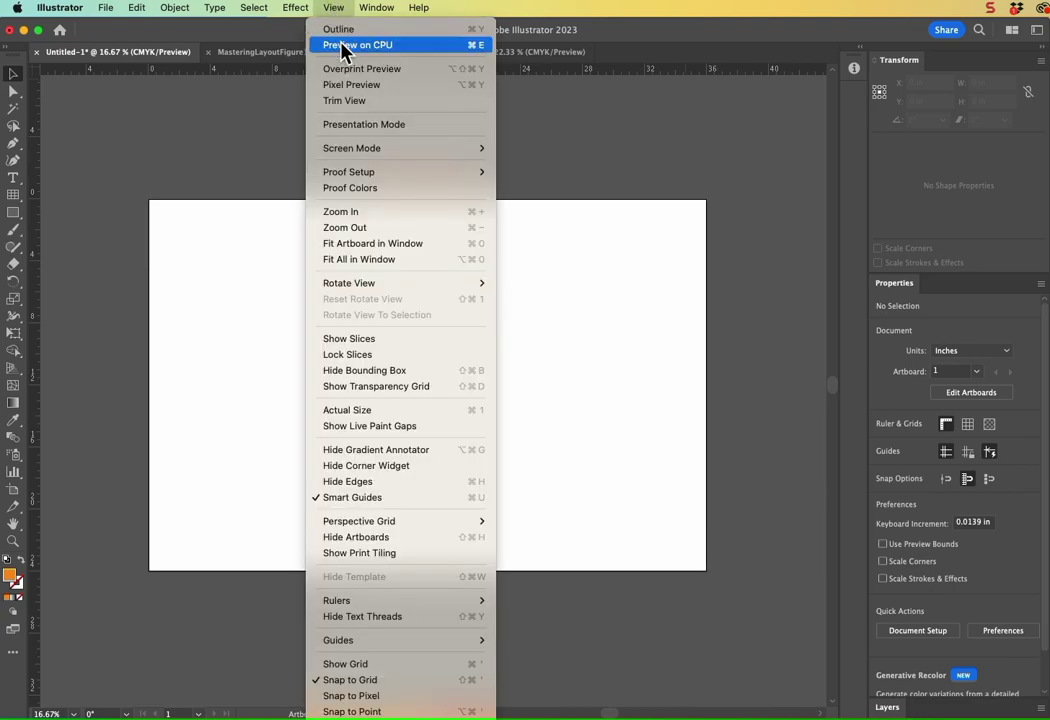
{"action": "mouse_move", "coordinate": [405, 600]}
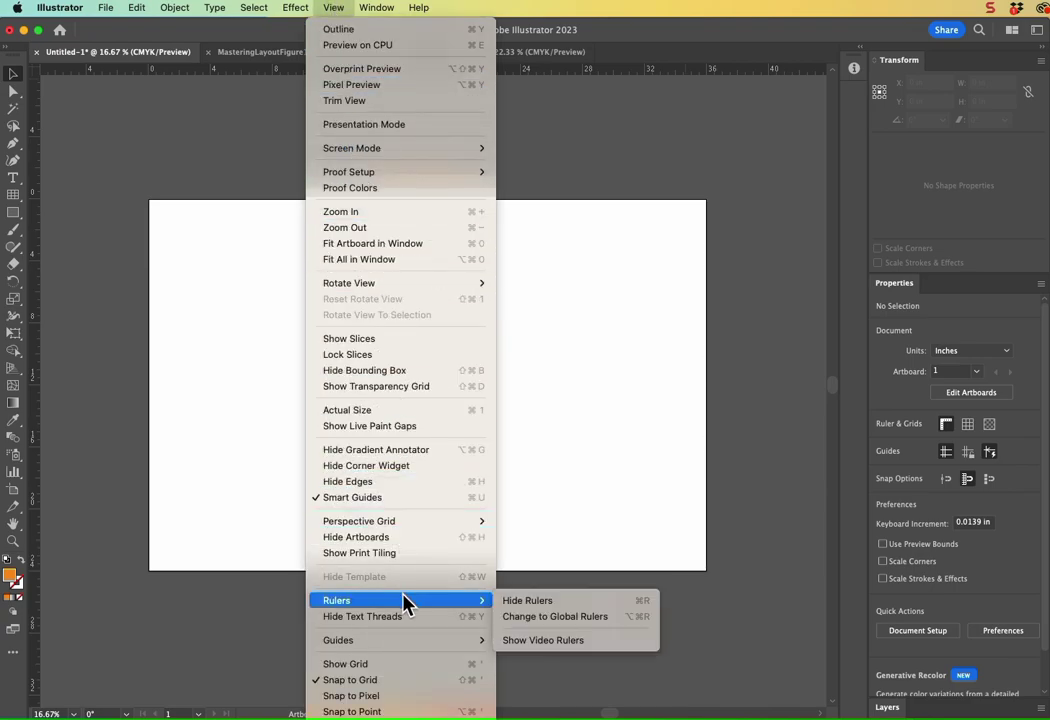
{"action": "left_click", "coordinate": [775, 568]}
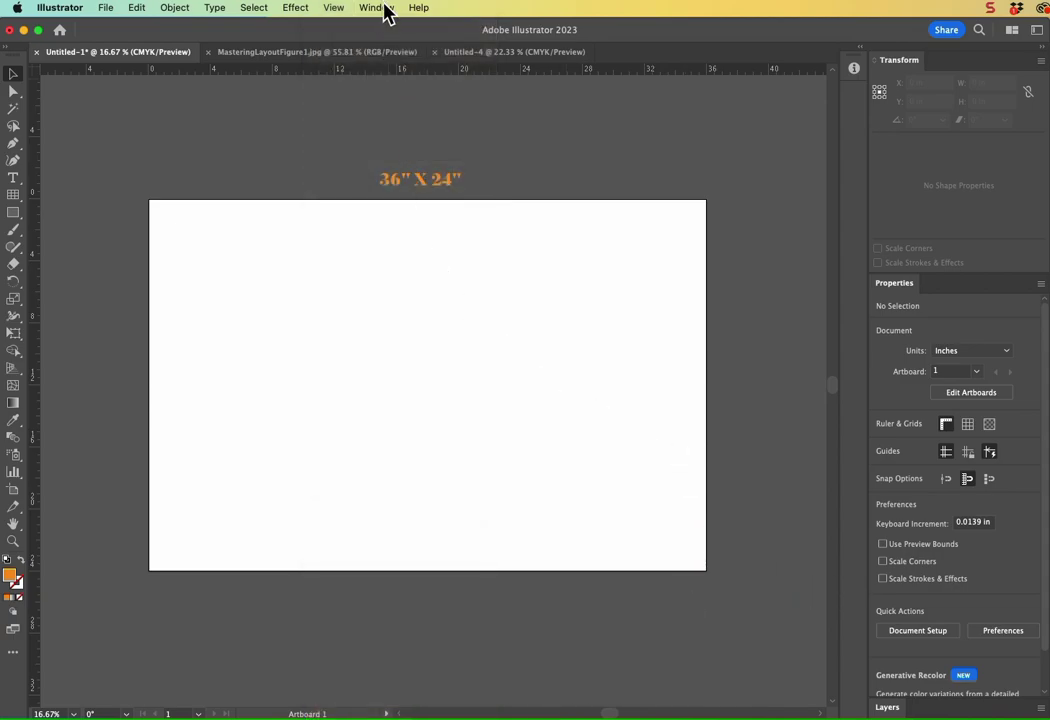
Step: Look through the Window menu's panel list and close it without choosing anything
{"action": "left_click", "coordinate": [382, 10]}
{"action": "mouse_move", "coordinate": [310, 12]}
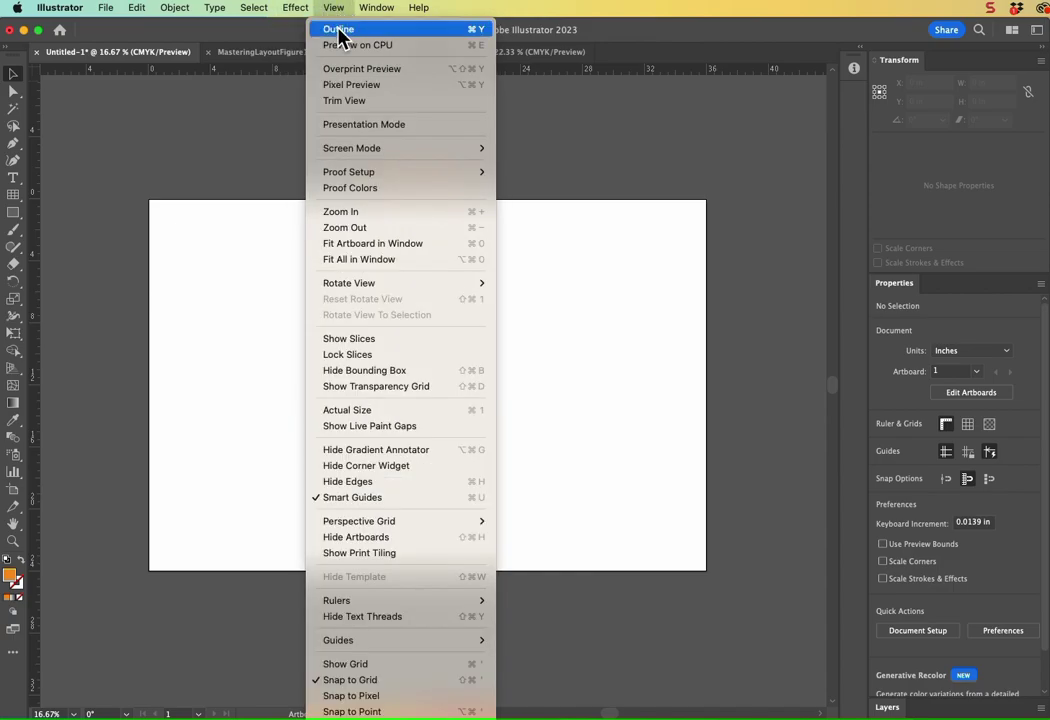
{"action": "mouse_move", "coordinate": [395, 643]}
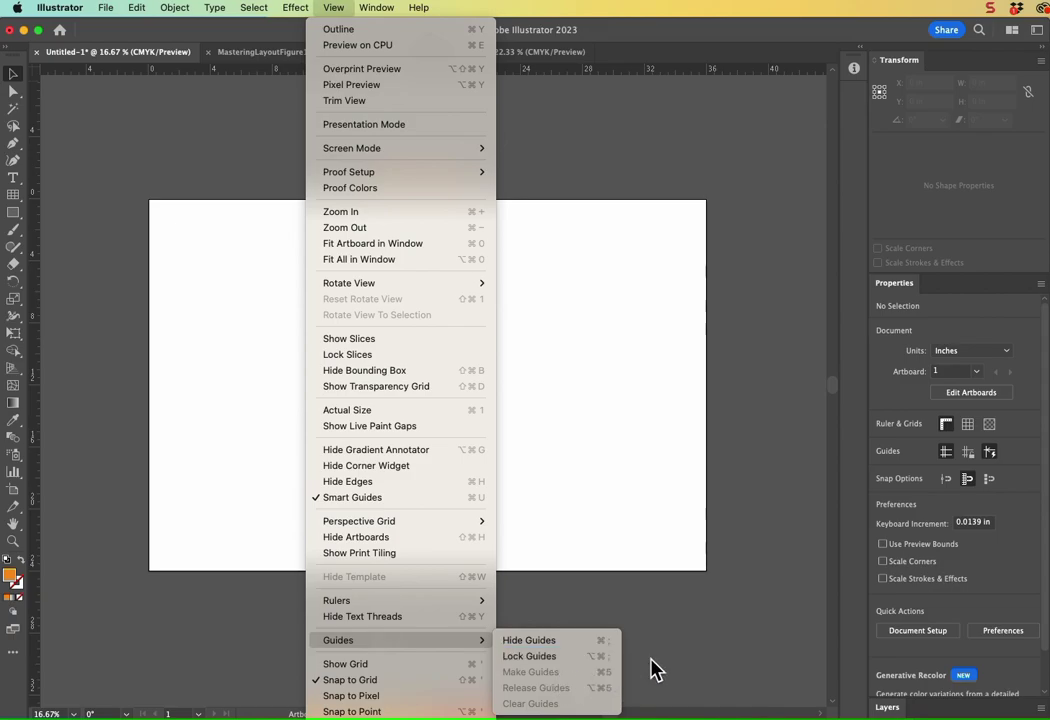
{"action": "left_click", "coordinate": [698, 652]}
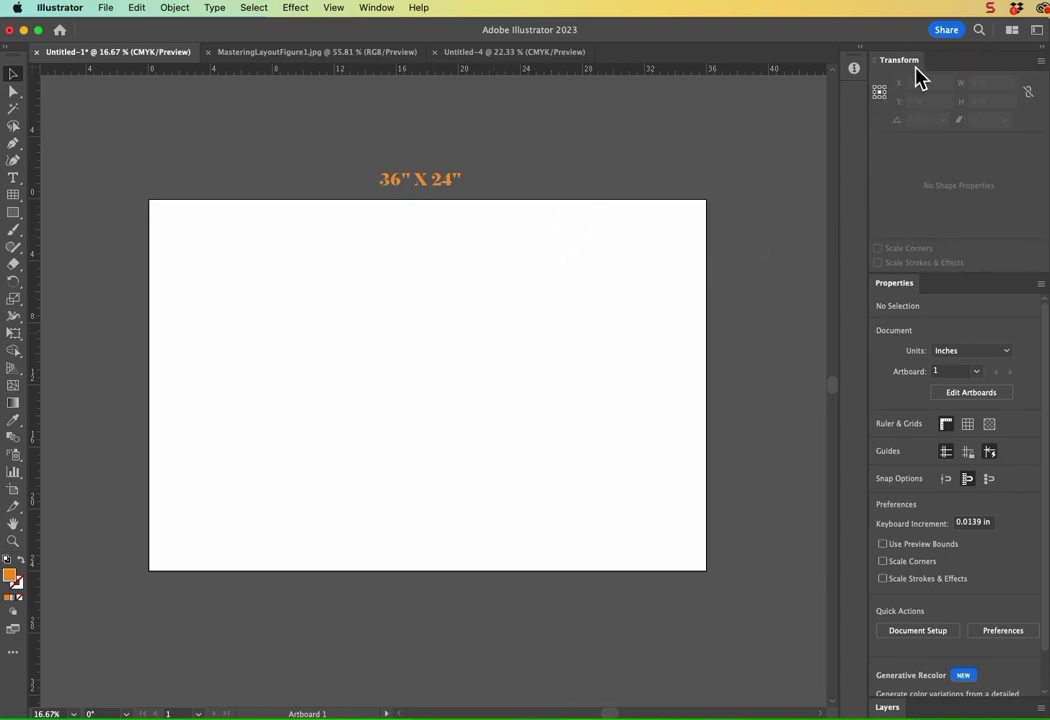
{"action": "left_click", "coordinate": [377, 9]}
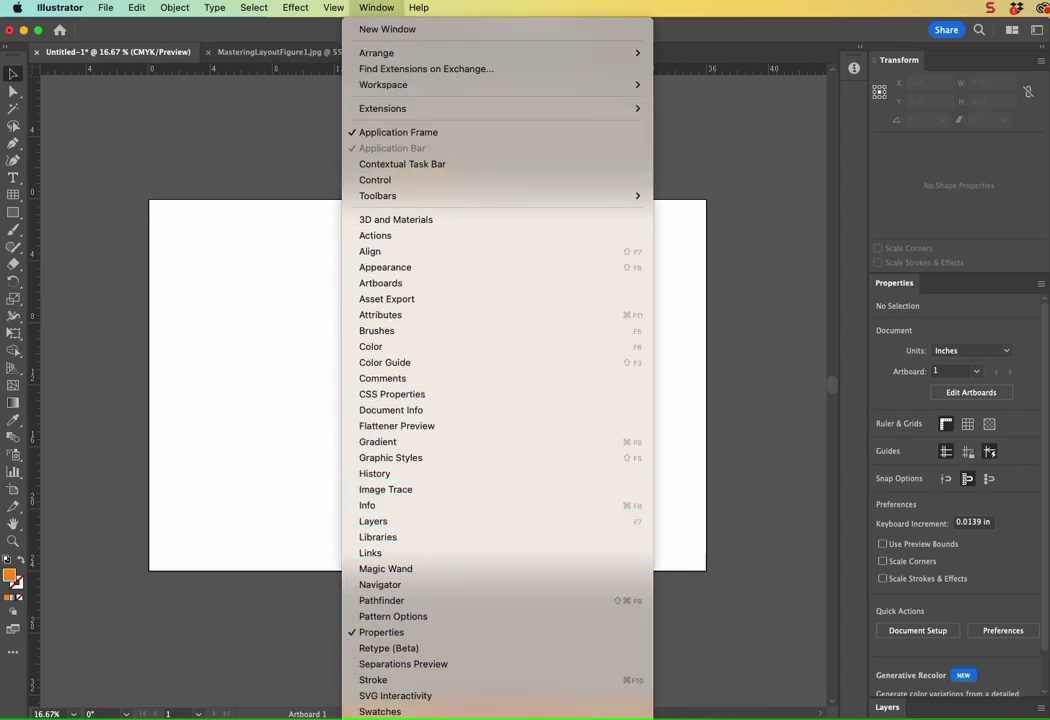
{"action": "left_click", "coordinate": [785, 666]}
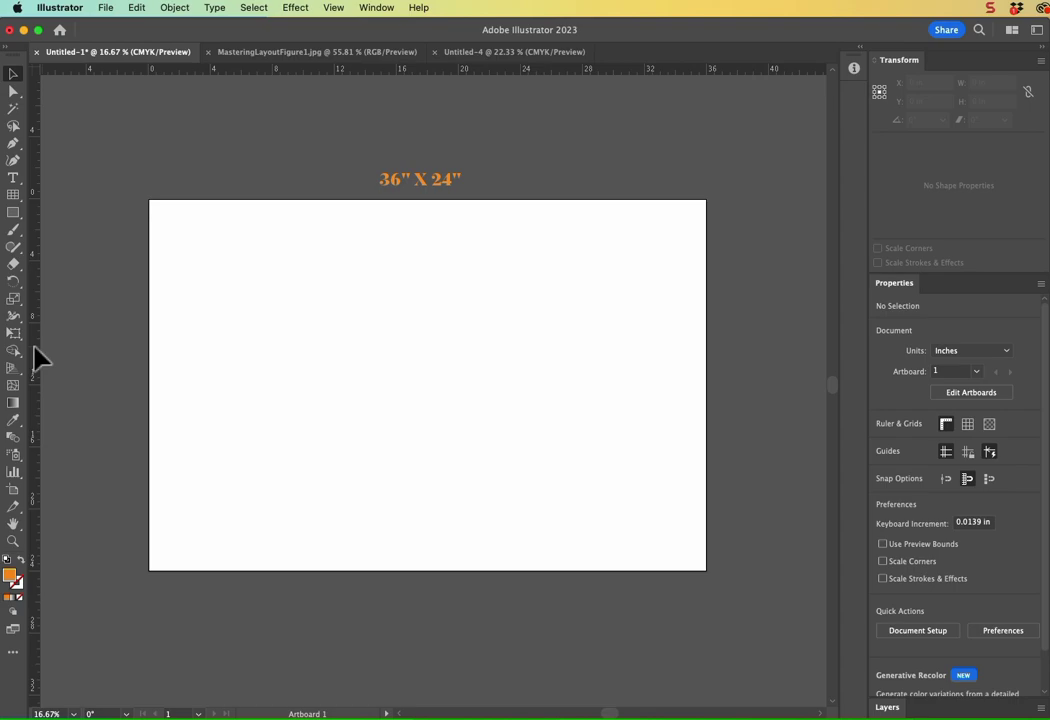
Step: Drag out a vertical guide and position it at X 18 in via the Transform panel
{"action": "left_click_drag", "start_coordinate": [88, 347], "coordinate": [278, 380]}
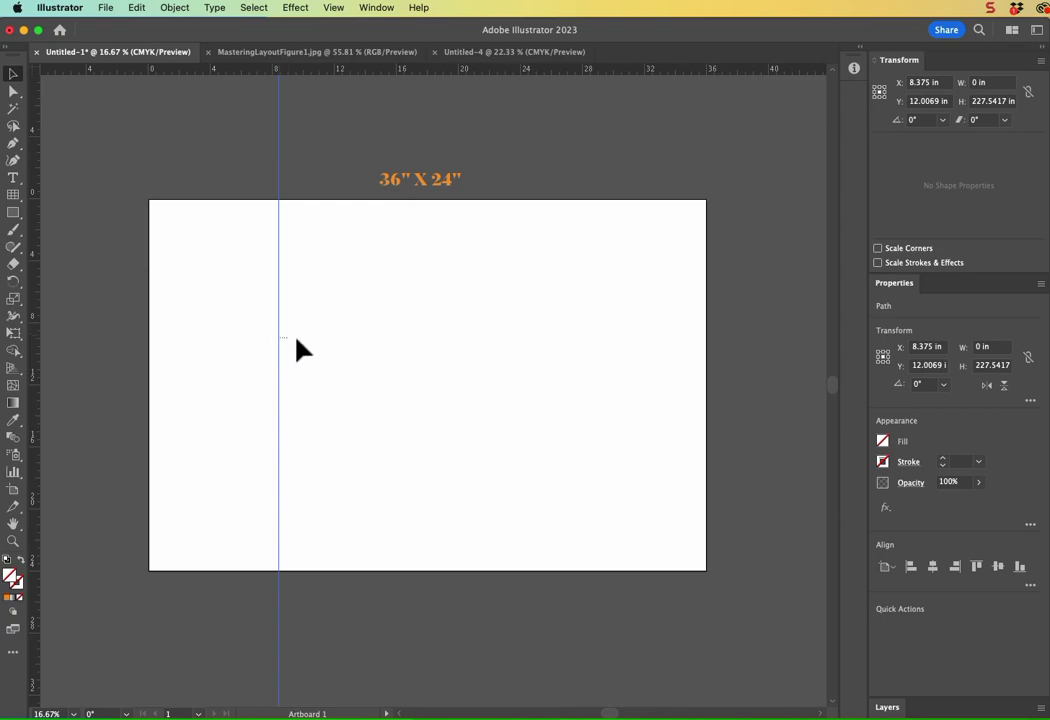
{"action": "left_click_drag", "start_coordinate": [279, 363], "coordinate": [712, 372]}
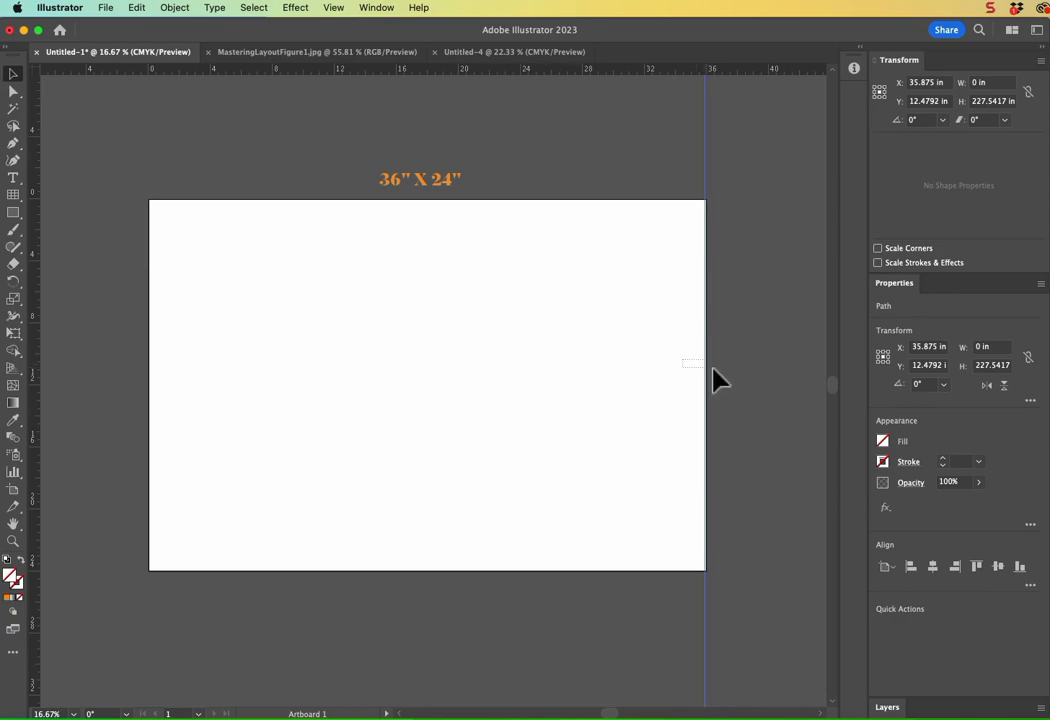
{"action": "left_click", "coordinate": [914, 84]}
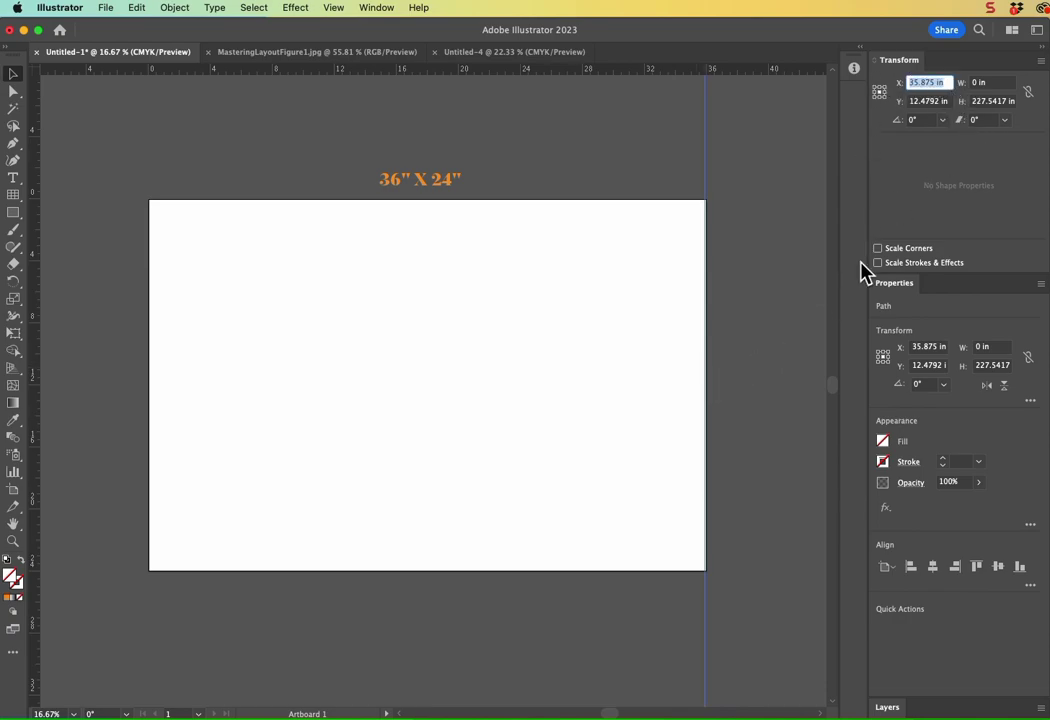
{"action": "type", "text": "36"}
{"action": "key", "text": "Tab"}
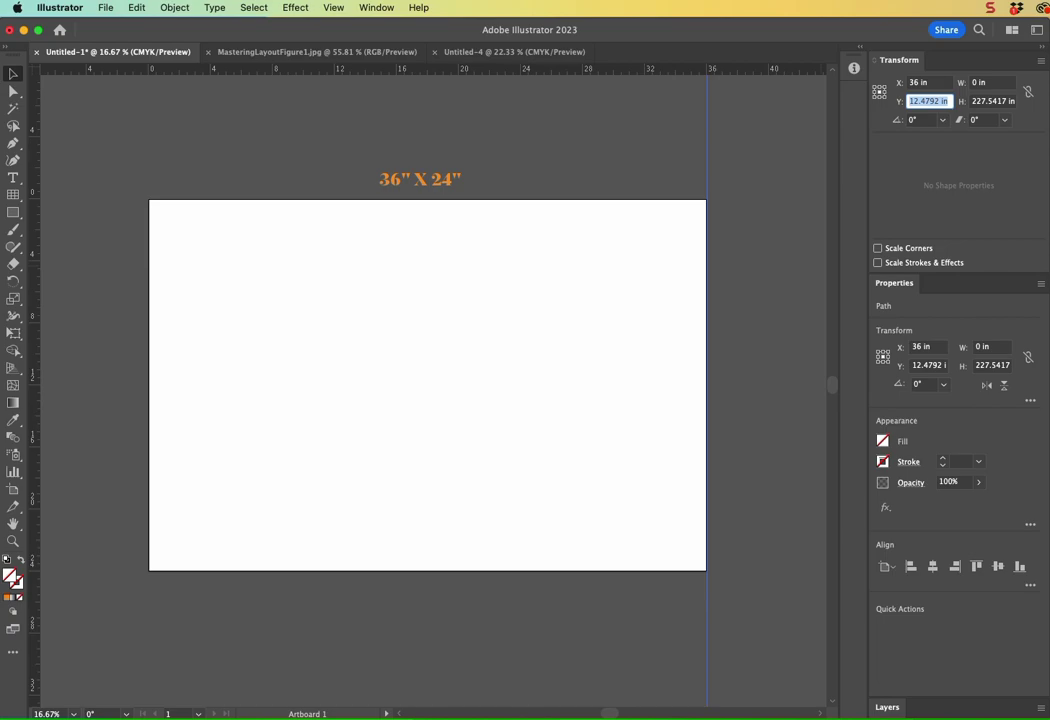
{"action": "left_click", "coordinate": [925, 82]}
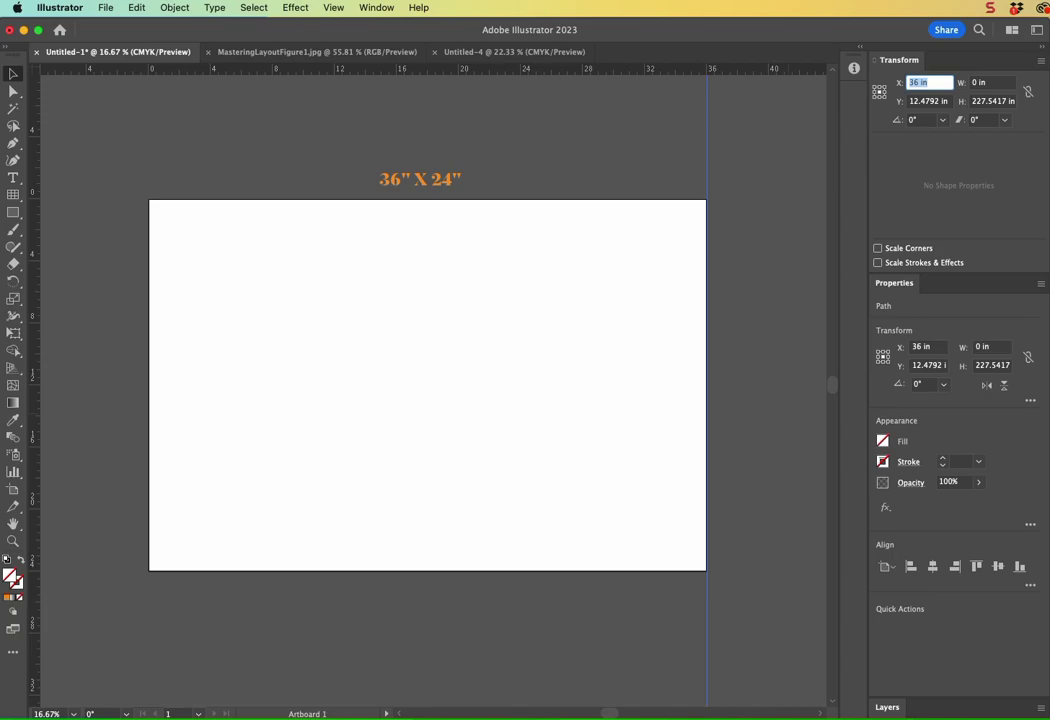
{"action": "type", "text": "18"}
{"action": "key", "text": "Tab"}
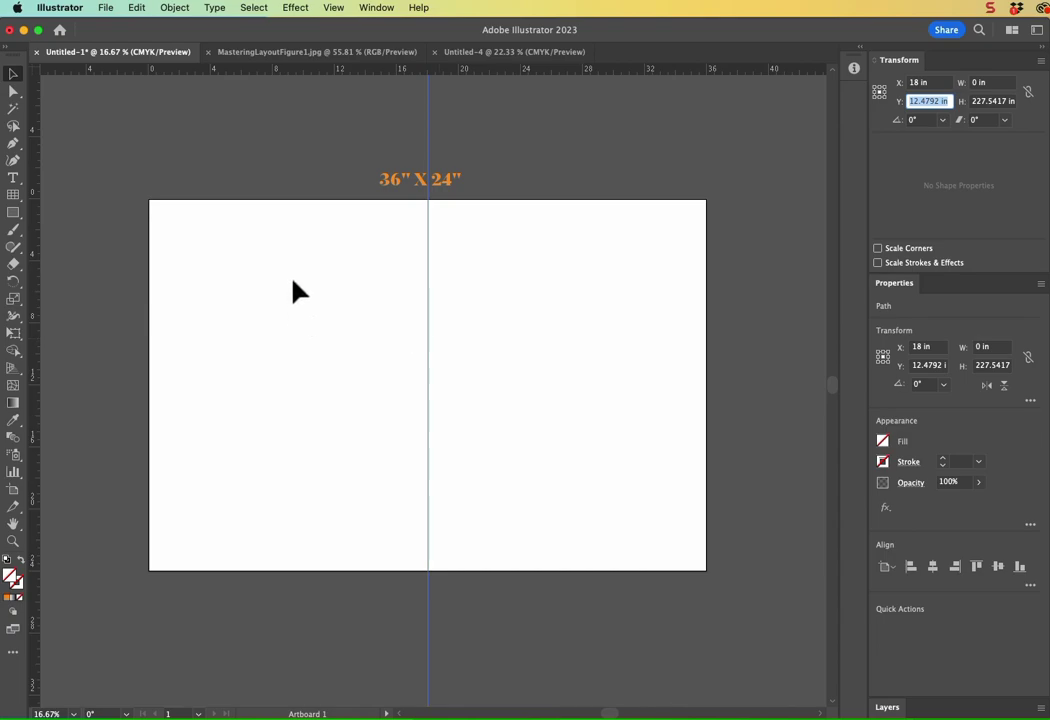
Step: Check the reference, then drag out a horizontal guide and set its Y to 11.04 in
{"action": "left_click", "coordinate": [263, 52]}
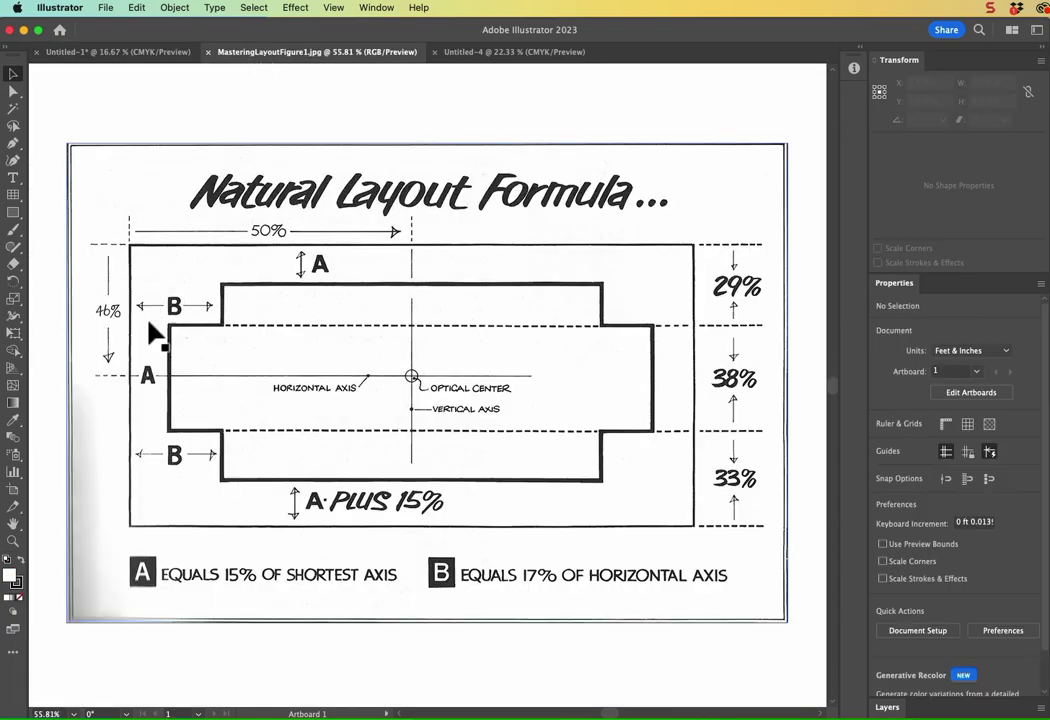
{"action": "left_click", "coordinate": [155, 53]}
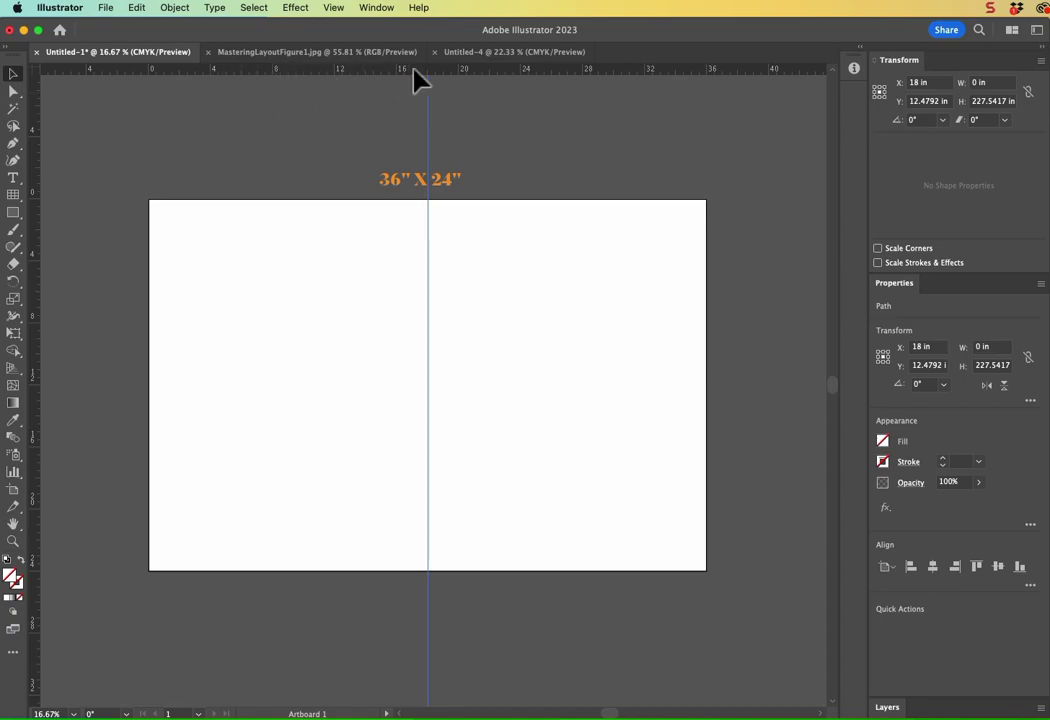
{"action": "left_click_drag", "start_coordinate": [298, 70], "coordinate": [366, 574]}
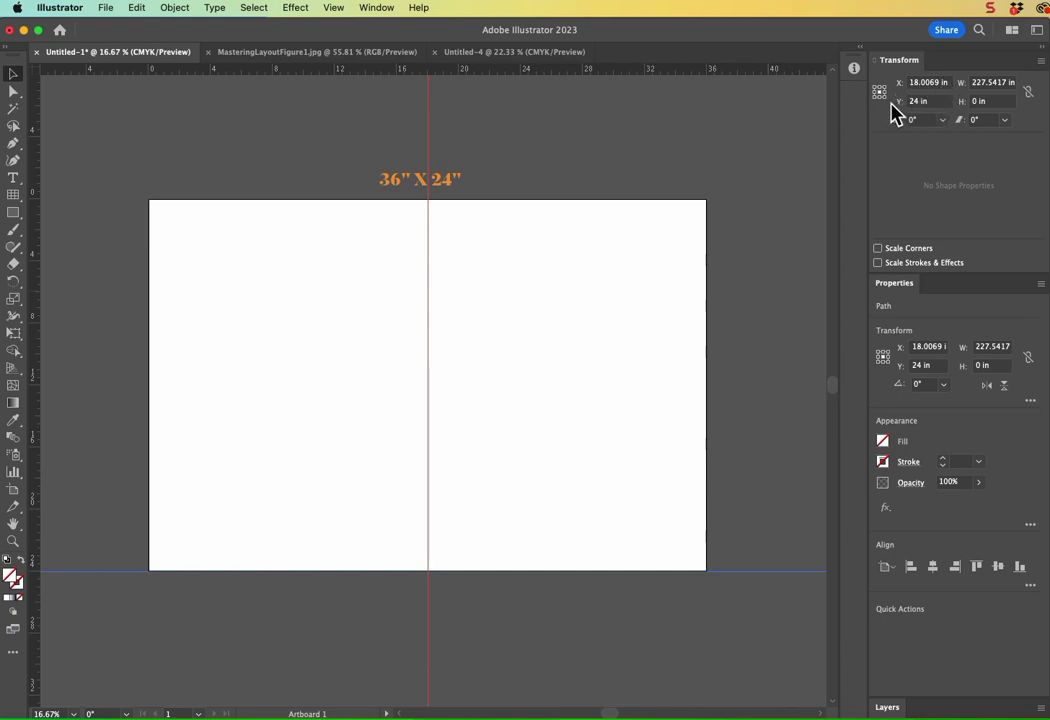
{"action": "left_click_drag", "start_coordinate": [937, 106], "coordinate": [898, 104]}
{"action": "type", "text": "11.04"}
{"action": "key", "text": "Tab"}
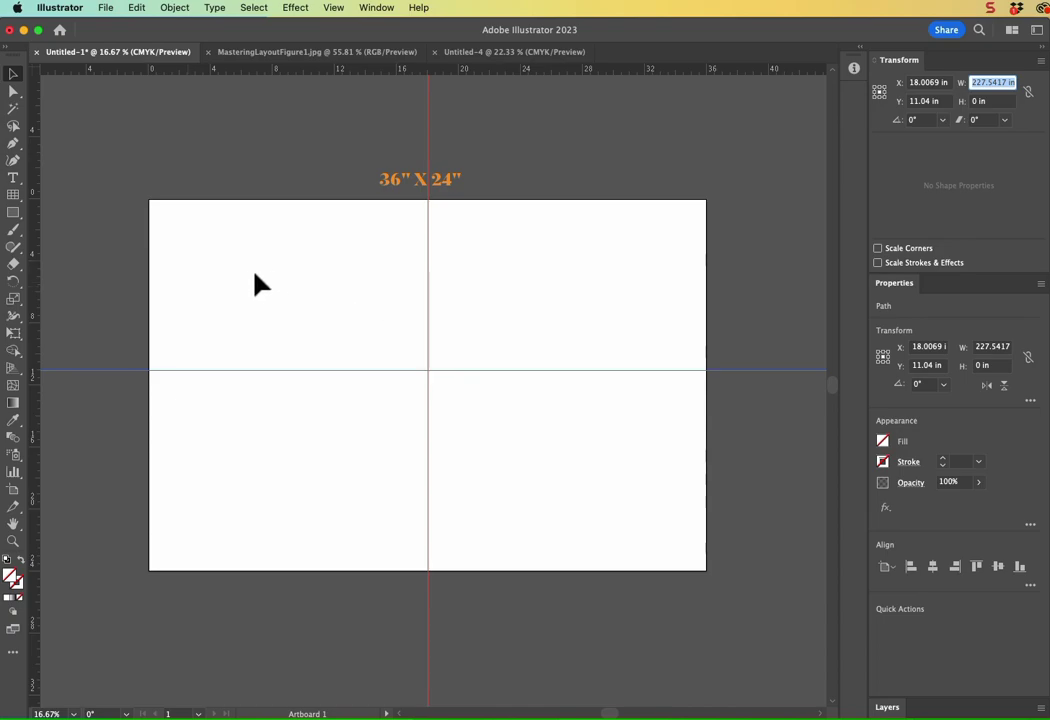
Step: Add a vertical guide at 16.67% of the width, landing at X 6.12 in
{"action": "left_click", "coordinate": [265, 52]}
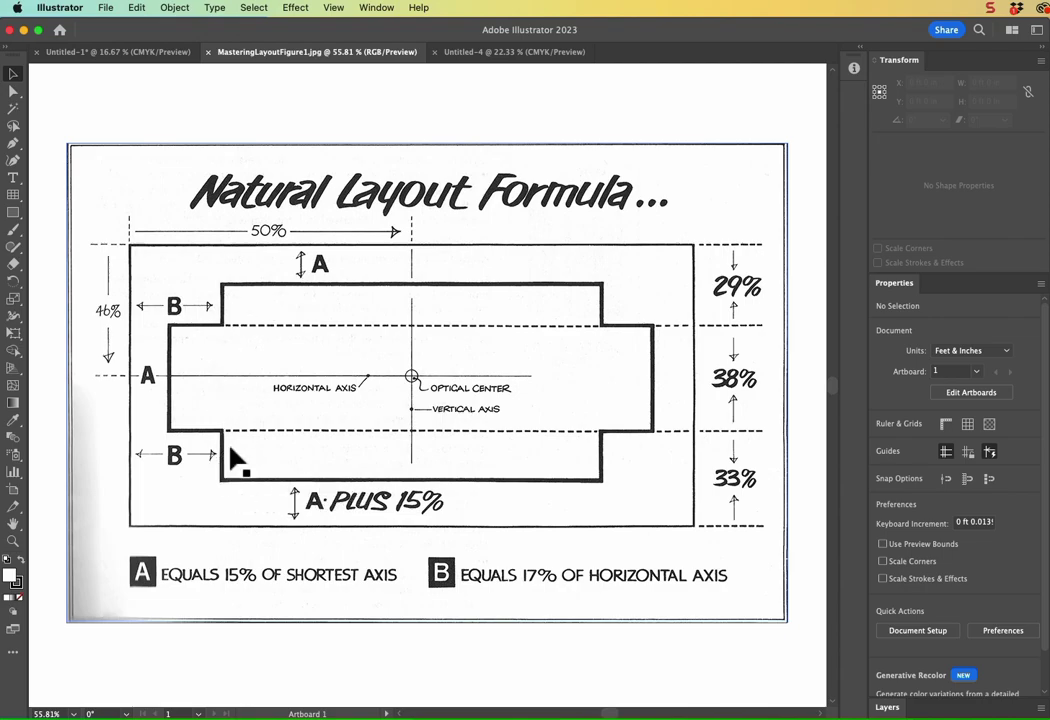
{"action": "left_click", "coordinate": [142, 53]}
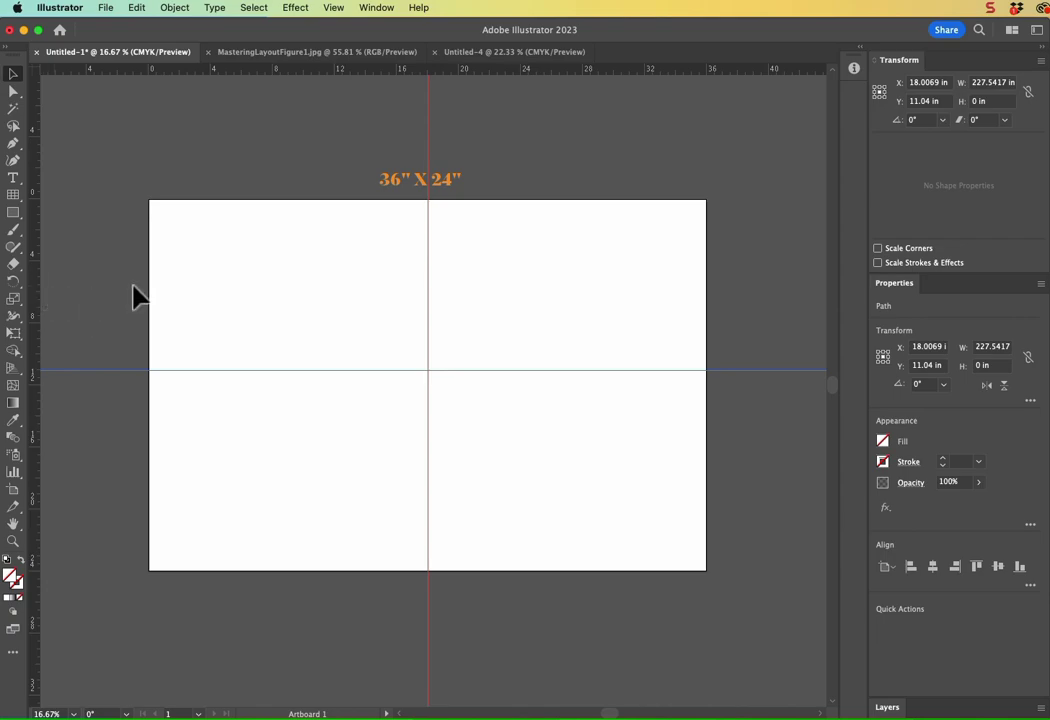
{"action": "left_click_drag", "start_coordinate": [33, 290], "coordinate": [707, 282]}
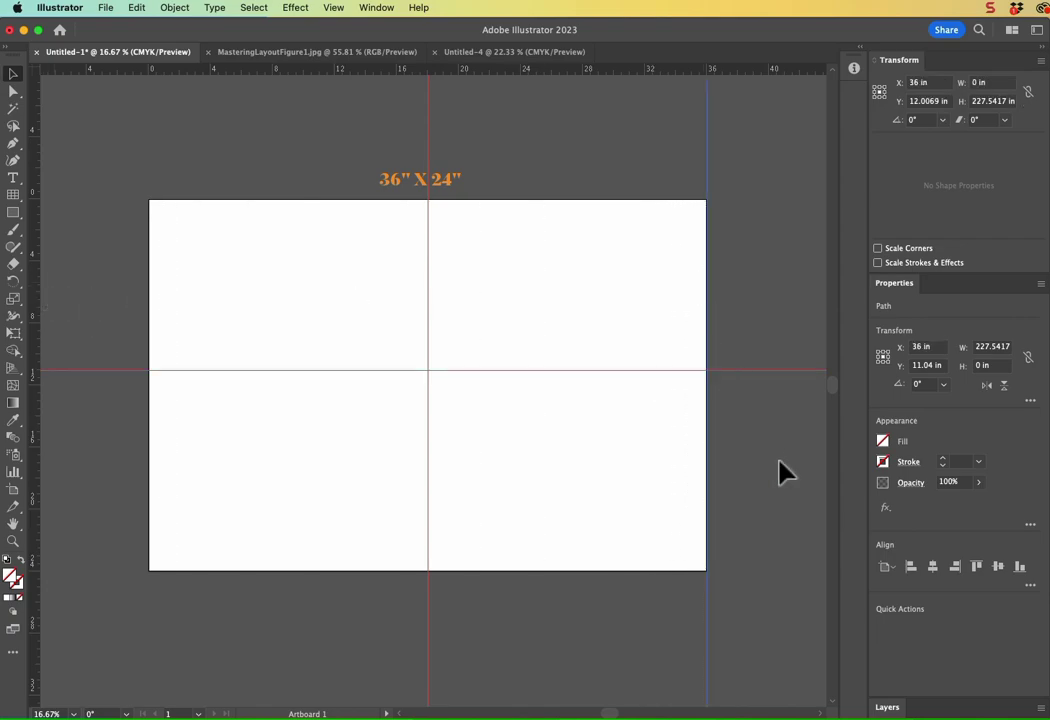
{"action": "left_click", "coordinate": [933, 86]}
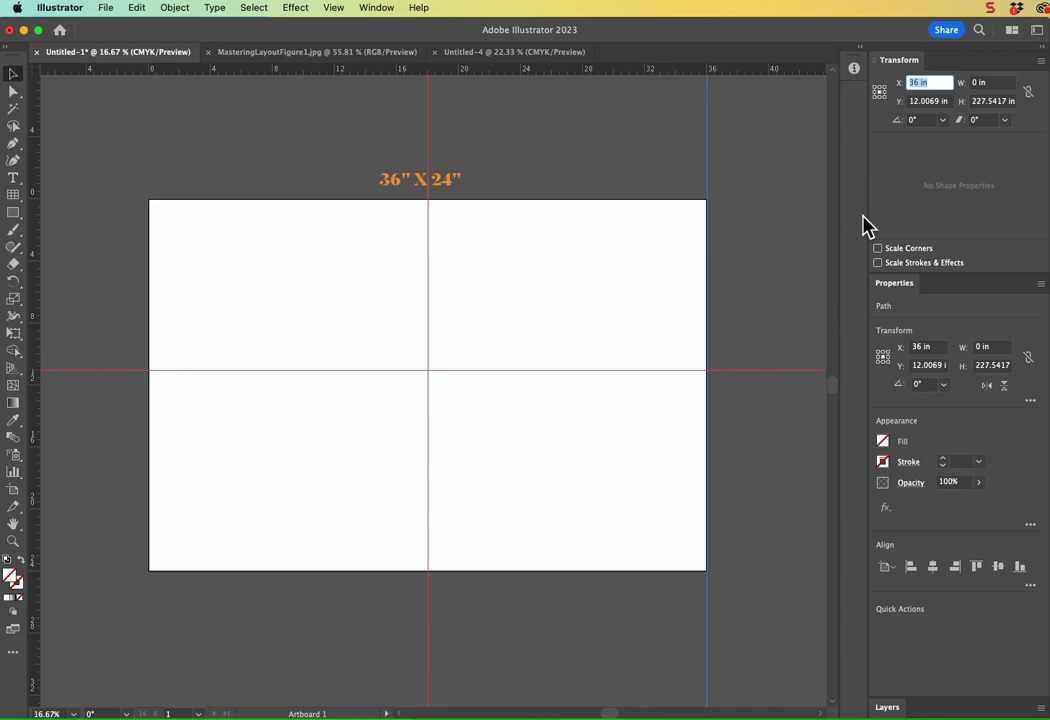
{"action": "type", "text": "16.6"}
{"action": "type", "text": "7%"}
{"action": "key", "text": "Tab"}
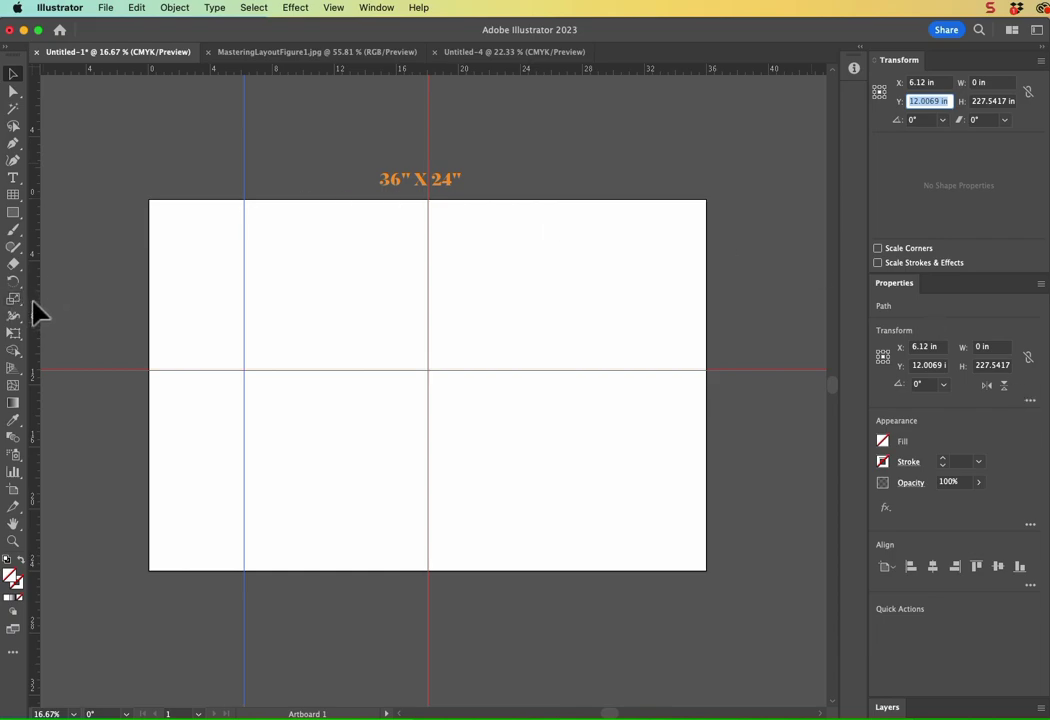
Step: Add a second vertical guide at X 29.88 in (36 in minus 6.12)
{"action": "left_click_drag", "start_coordinate": [35, 305], "coordinate": [706, 306]}
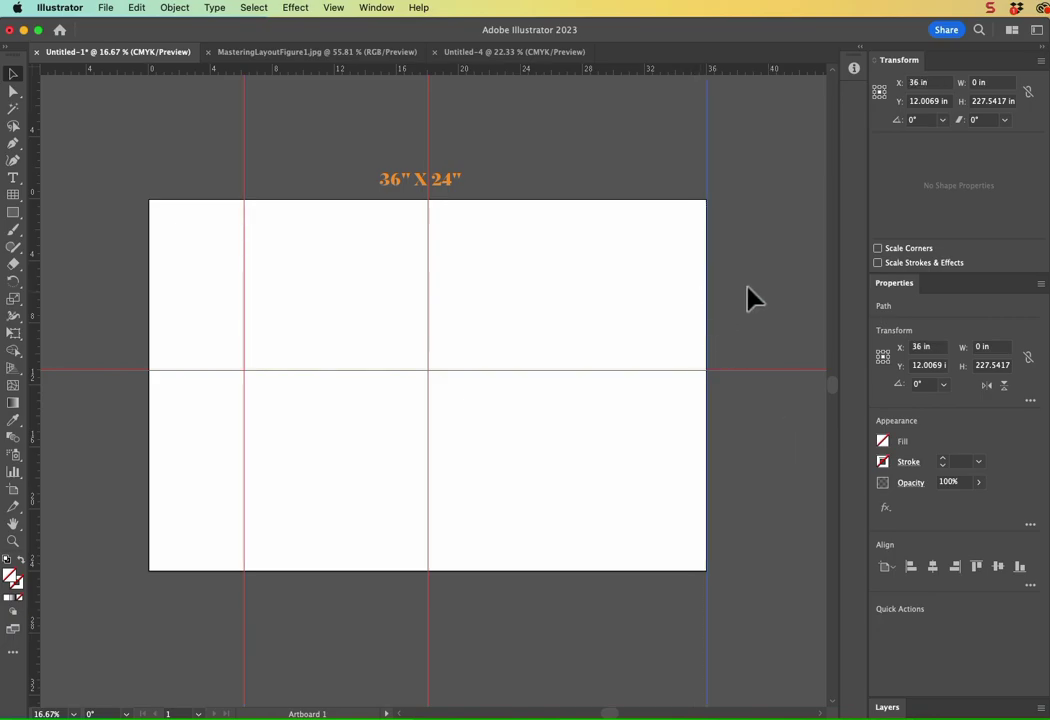
{"action": "left_click", "coordinate": [928, 82]}
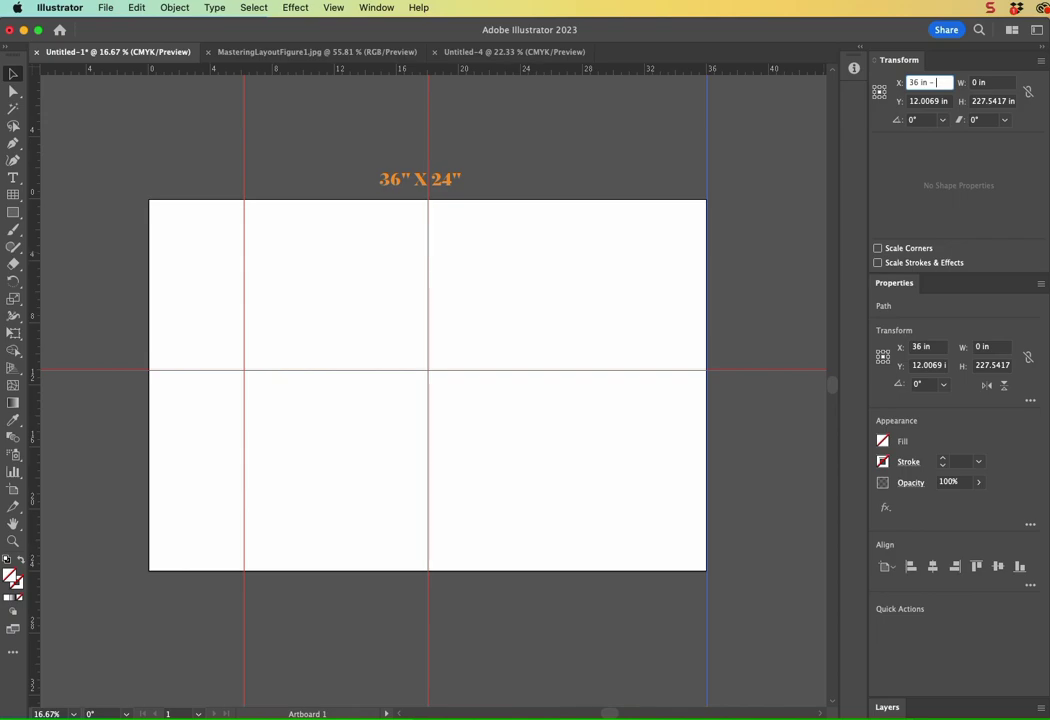
{"action": "type", "text": "- 6.12"}
{"action": "key", "text": "Tab"}
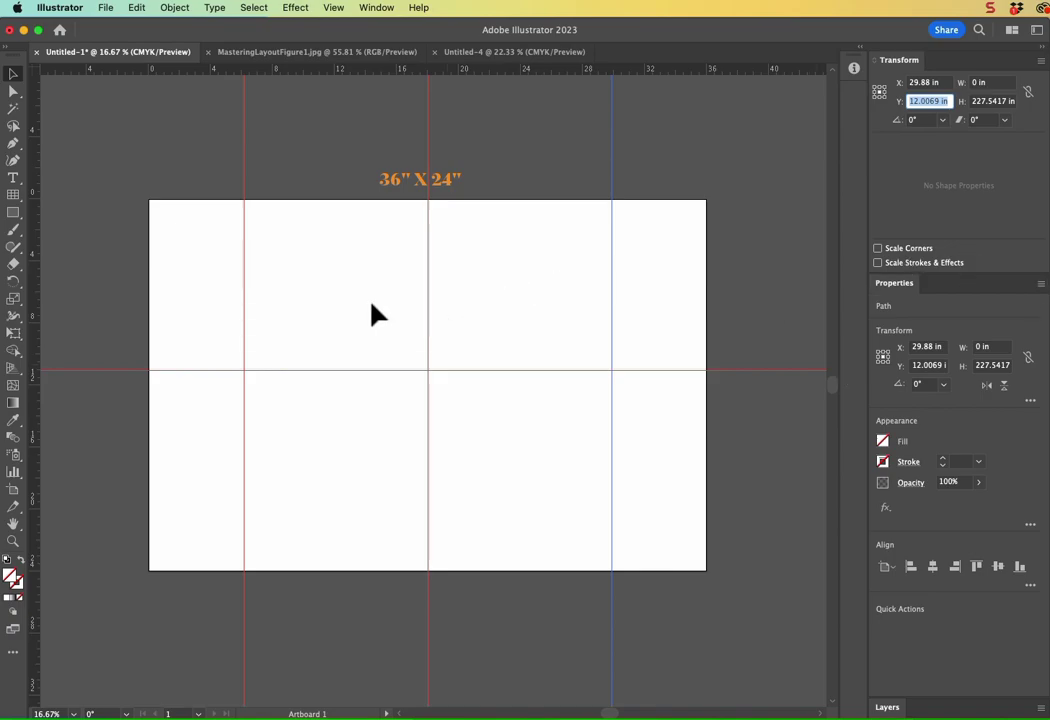
Step: Drag out a horizontal guide and enter 15% for its Y, placing it at 3.6 in
{"action": "left_click", "coordinate": [295, 54]}
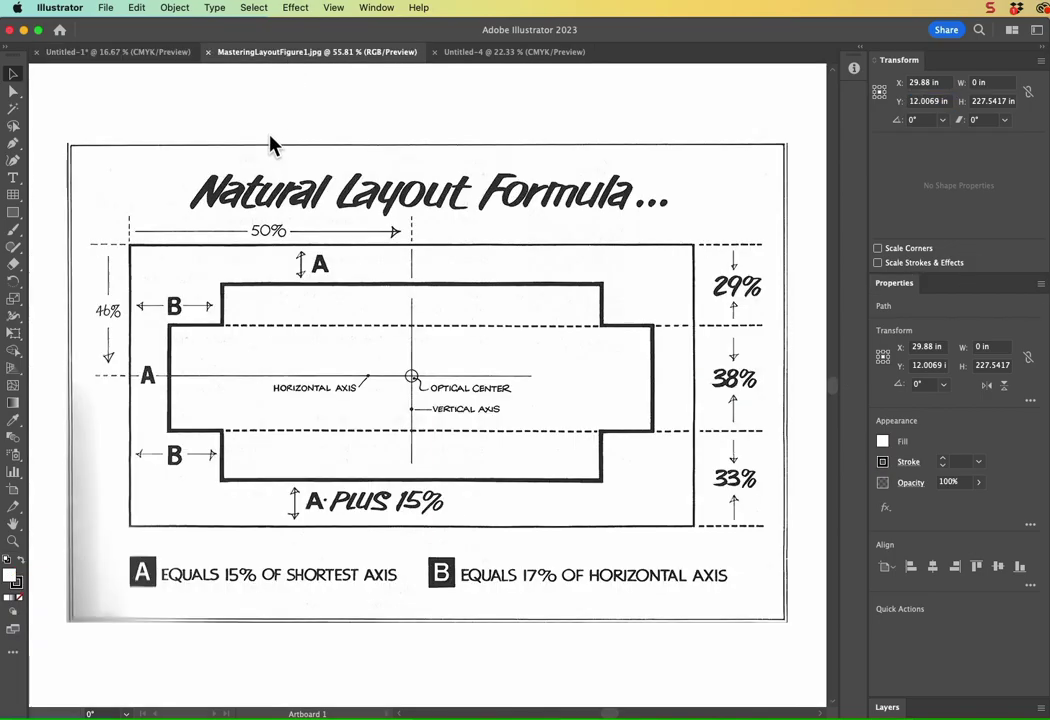
{"action": "left_click", "coordinate": [320, 263]}
{"action": "left_click", "coordinate": [125, 52]}
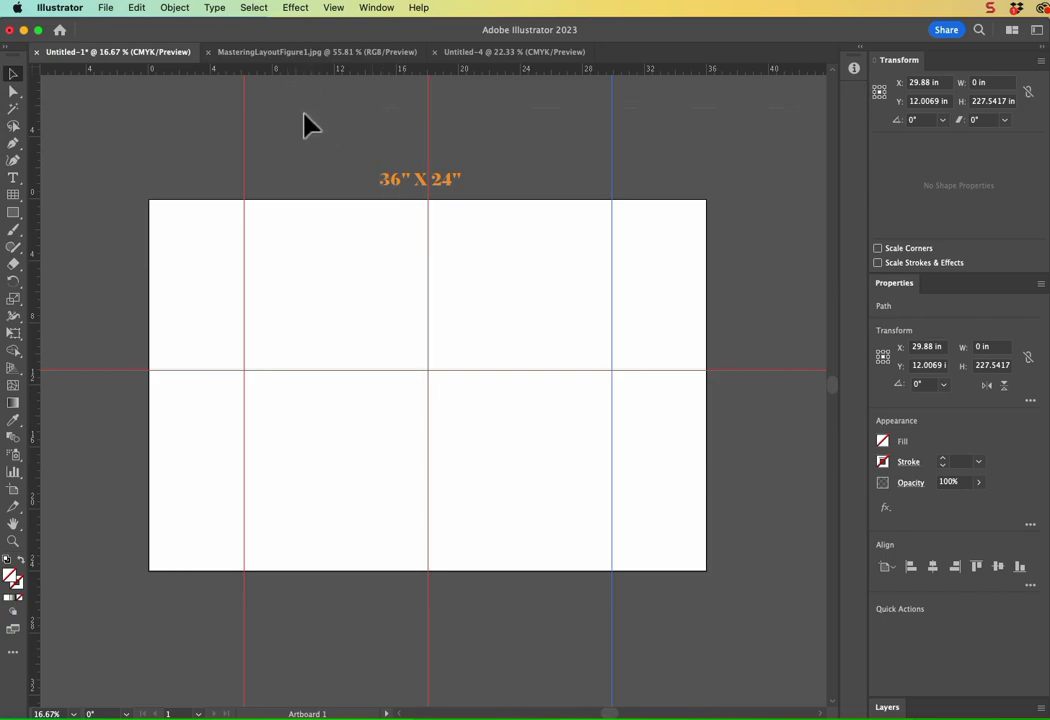
{"action": "left_click_drag", "start_coordinate": [305, 116], "coordinate": [362, 572]}
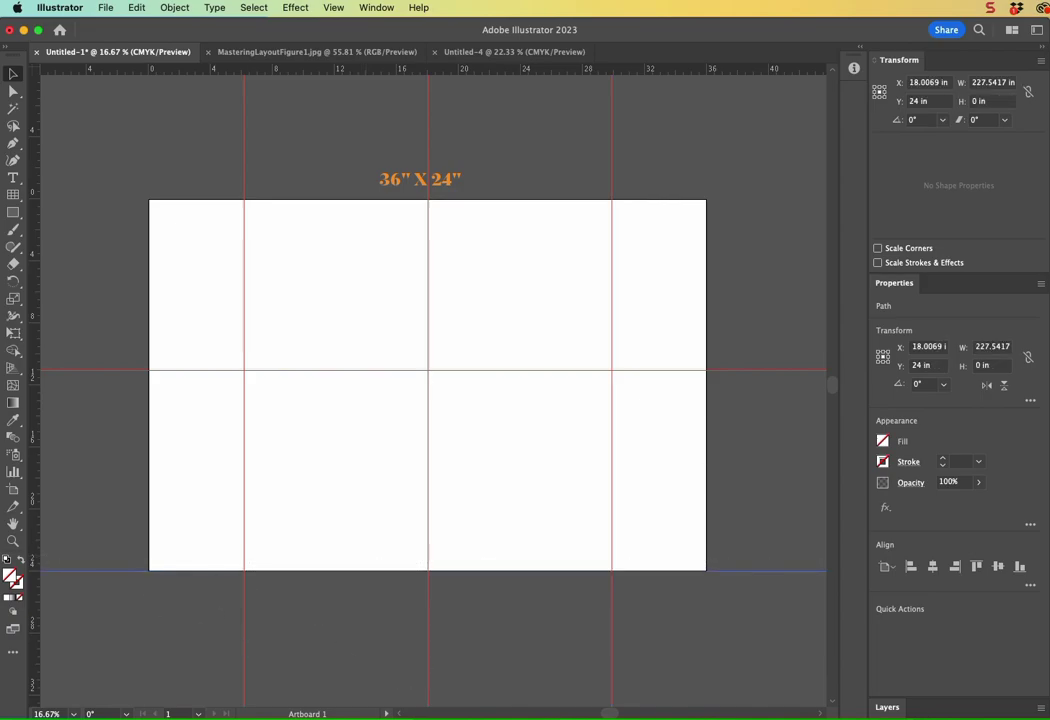
{"action": "left_click", "coordinate": [930, 101]}
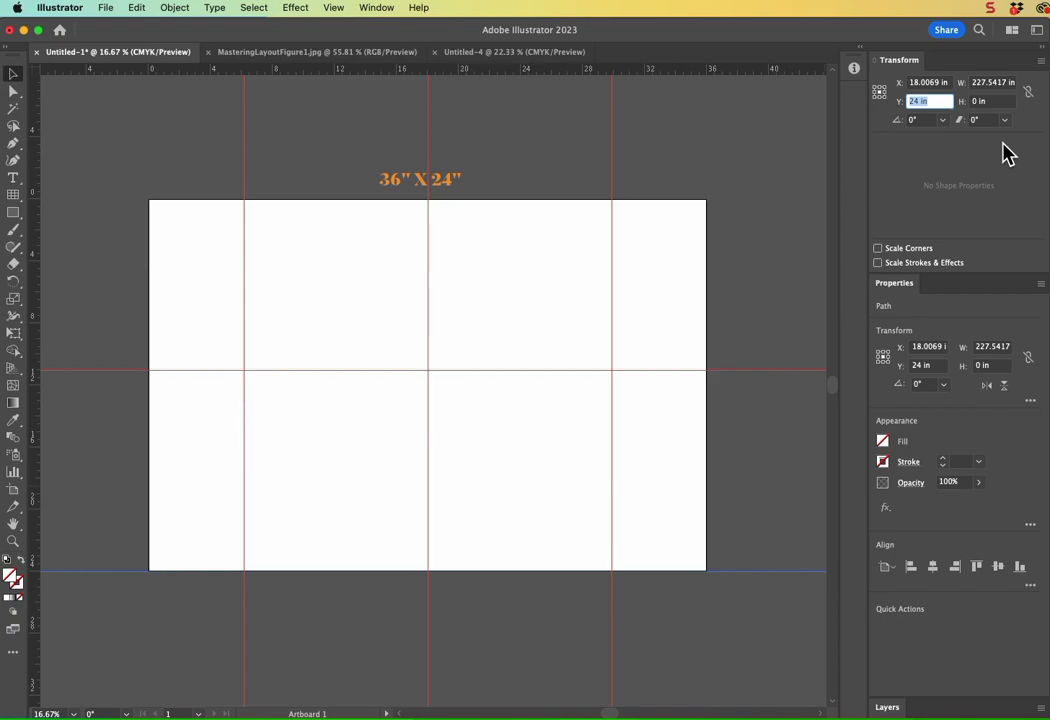
{"action": "type", "text": "15"}
{"action": "key", "text": "Tab"}
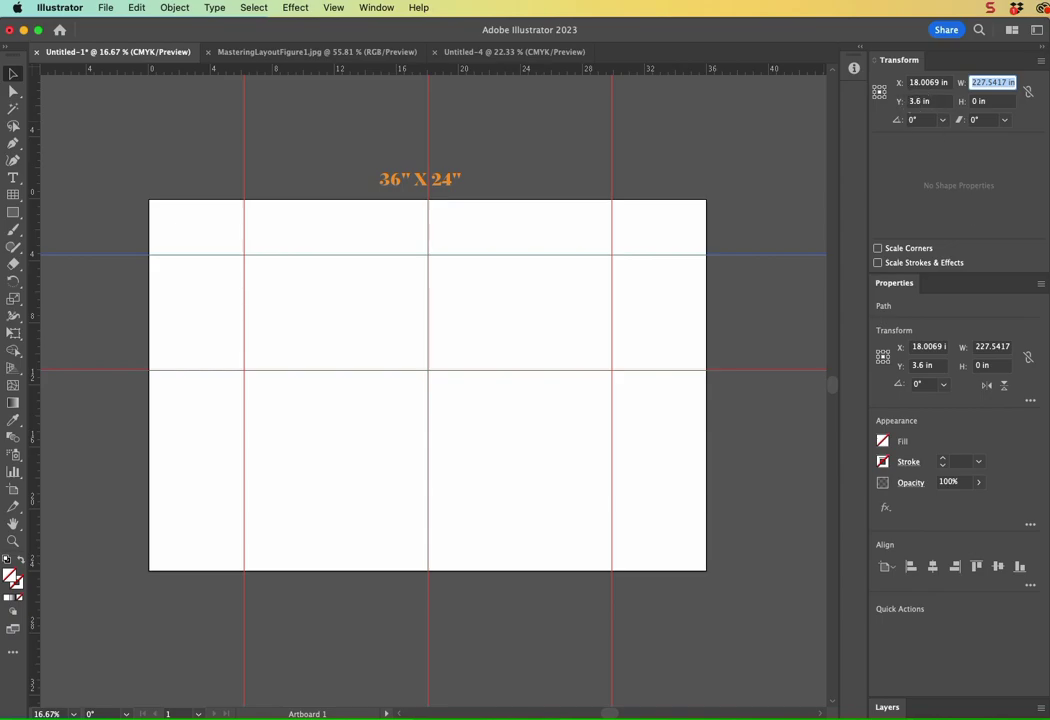
Step: Add a vertical guide at the left edge plus 3.6, placing it at X 3.6 in
{"action": "left_click", "coordinate": [262, 52]}
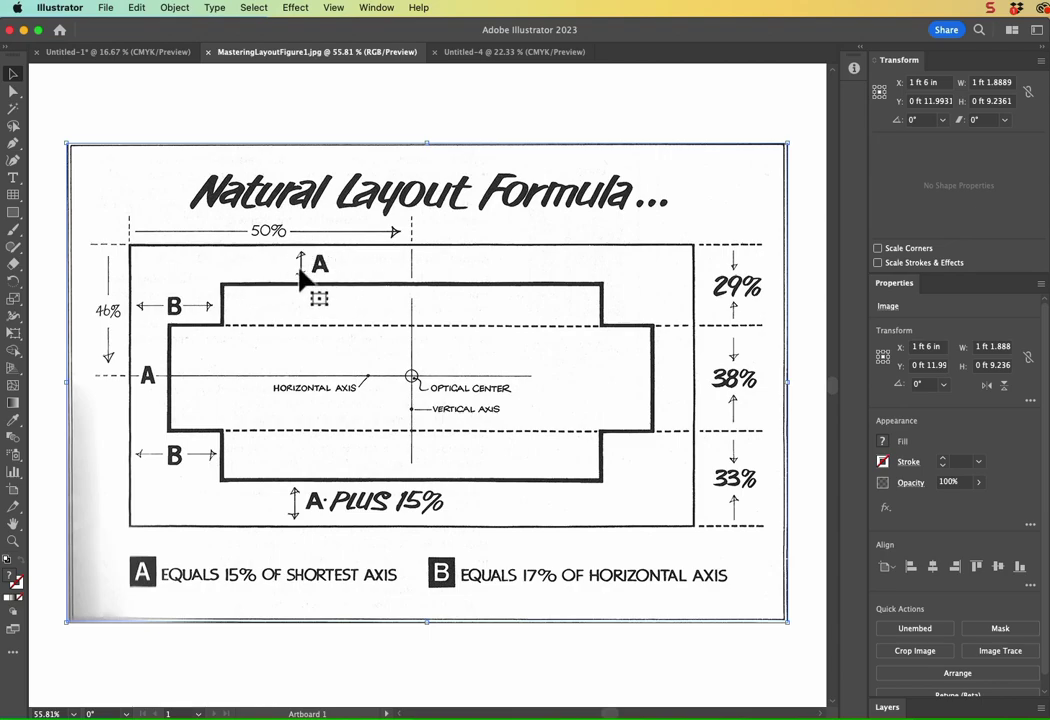
{"action": "left_click", "coordinate": [140, 51]}
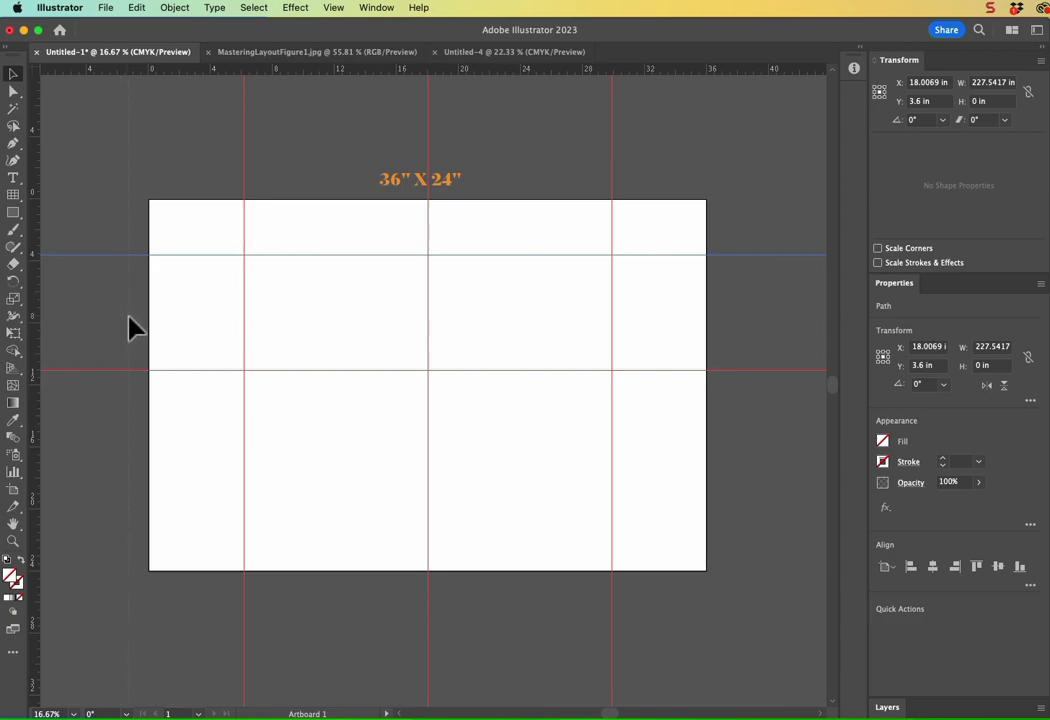
{"action": "left_click_drag", "start_coordinate": [145, 325], "coordinate": [152, 335]}
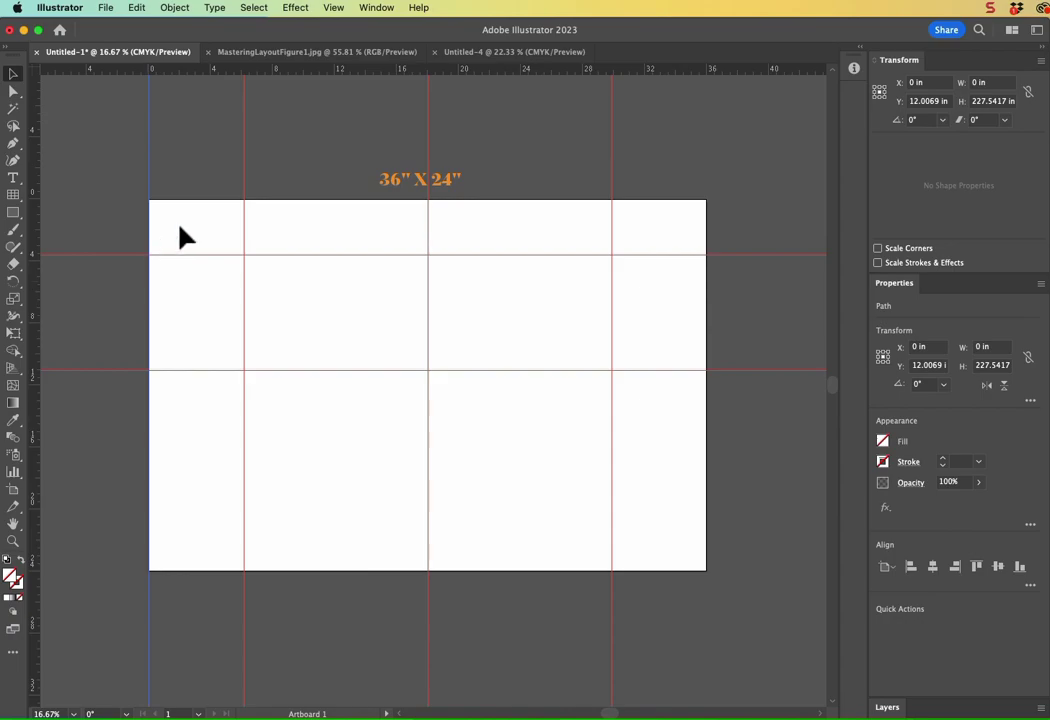
{"action": "left_click", "coordinate": [928, 83]}
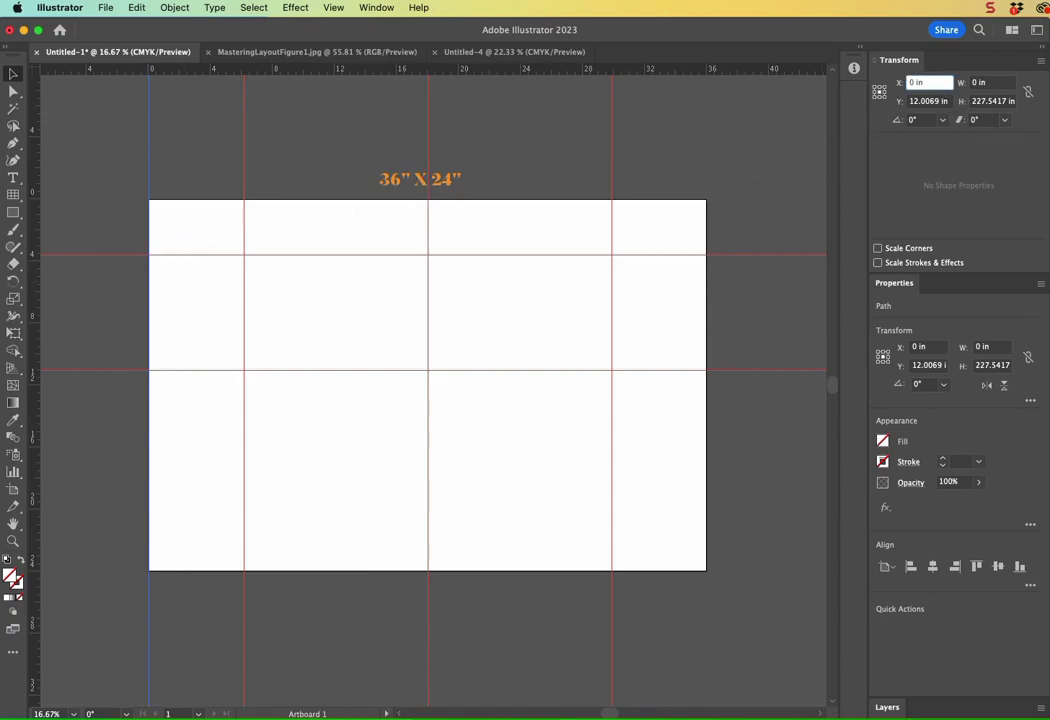
{"action": "type", "text": "+ 3.6"}
{"action": "key", "text": "Tab"}
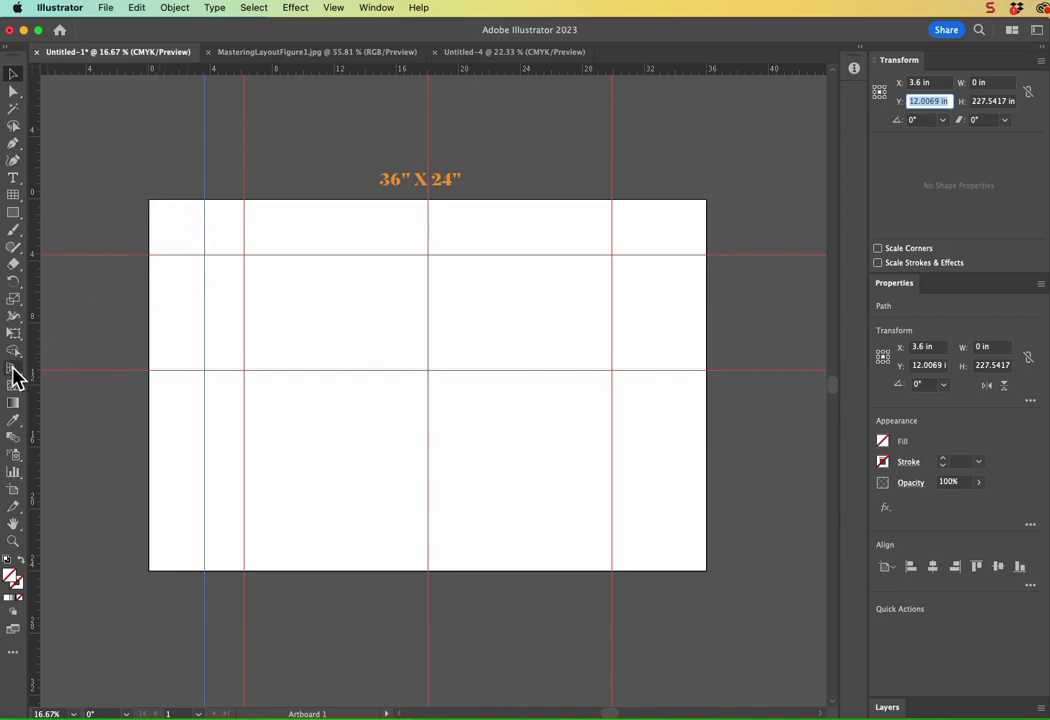
Step: Add a vertical guide at the right edge minus 3.6, placing it at X 32.4 in
{"action": "left_click_drag", "start_coordinate": [35, 410], "coordinate": [709, 374]}
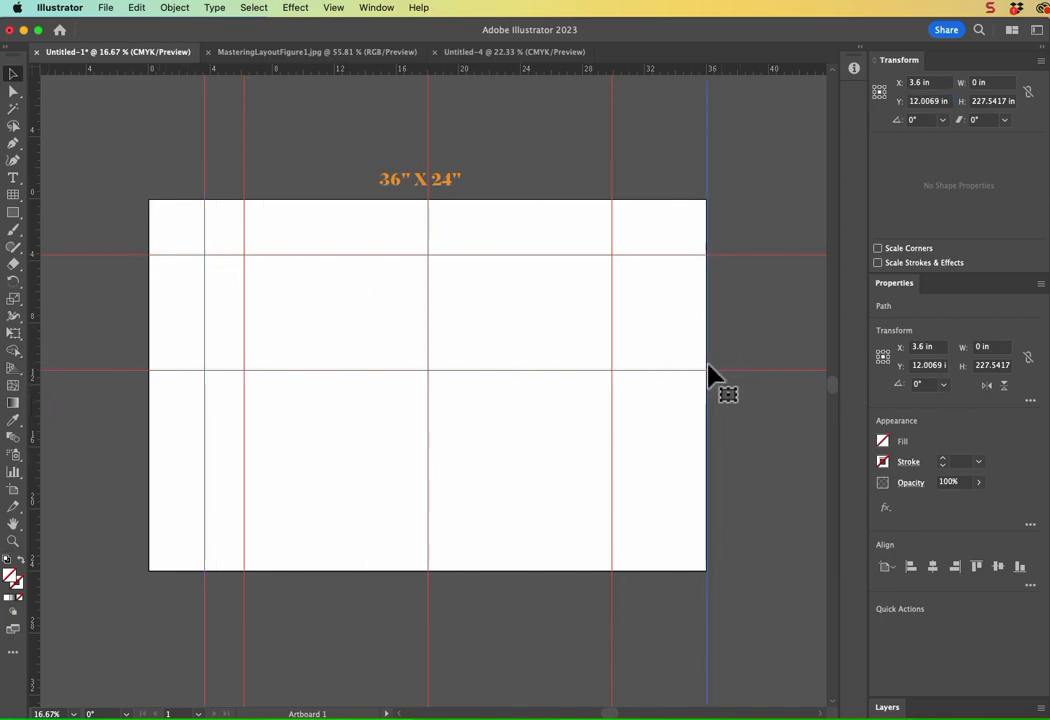
{"action": "left_click", "coordinate": [942, 82]}
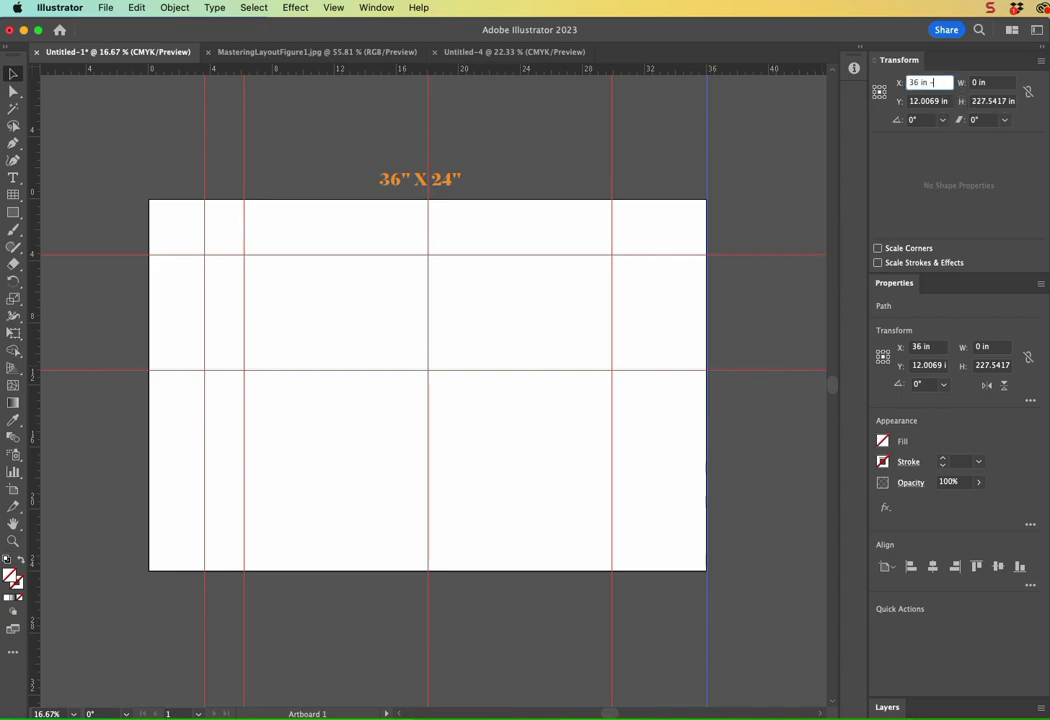
{"action": "type", "text": "-3.6"}
{"action": "key", "text": "Tab"}
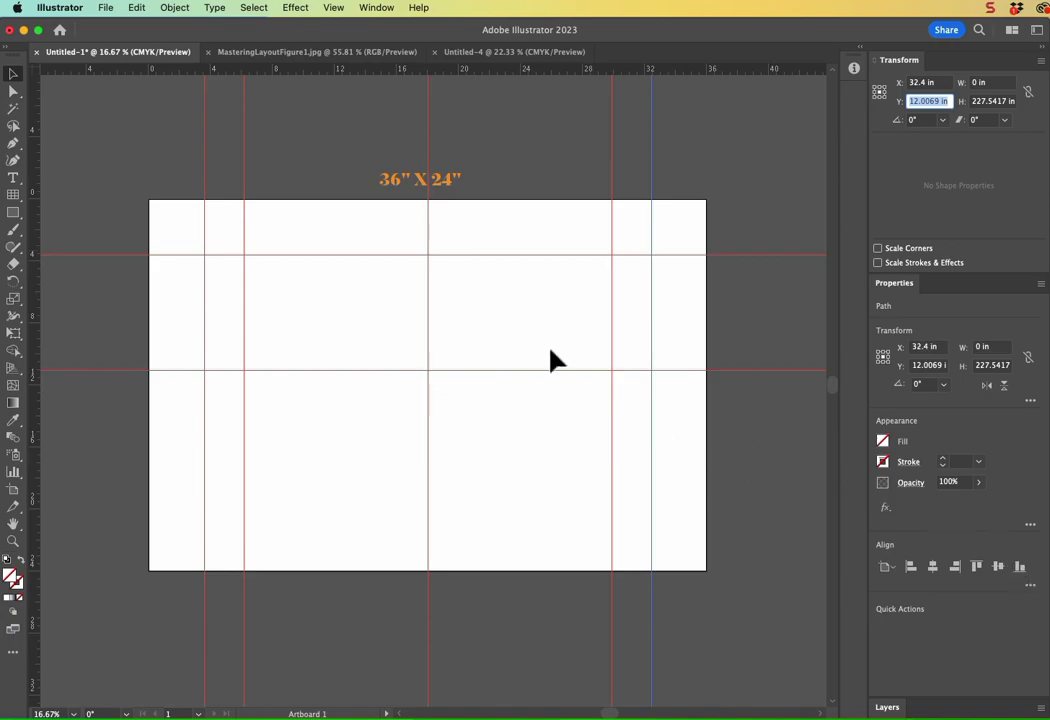
Step: Drag a horizontal guide to the bottom edge and set its Y to 29%, i.e. 6.96 in
{"action": "left_click", "coordinate": [268, 52]}
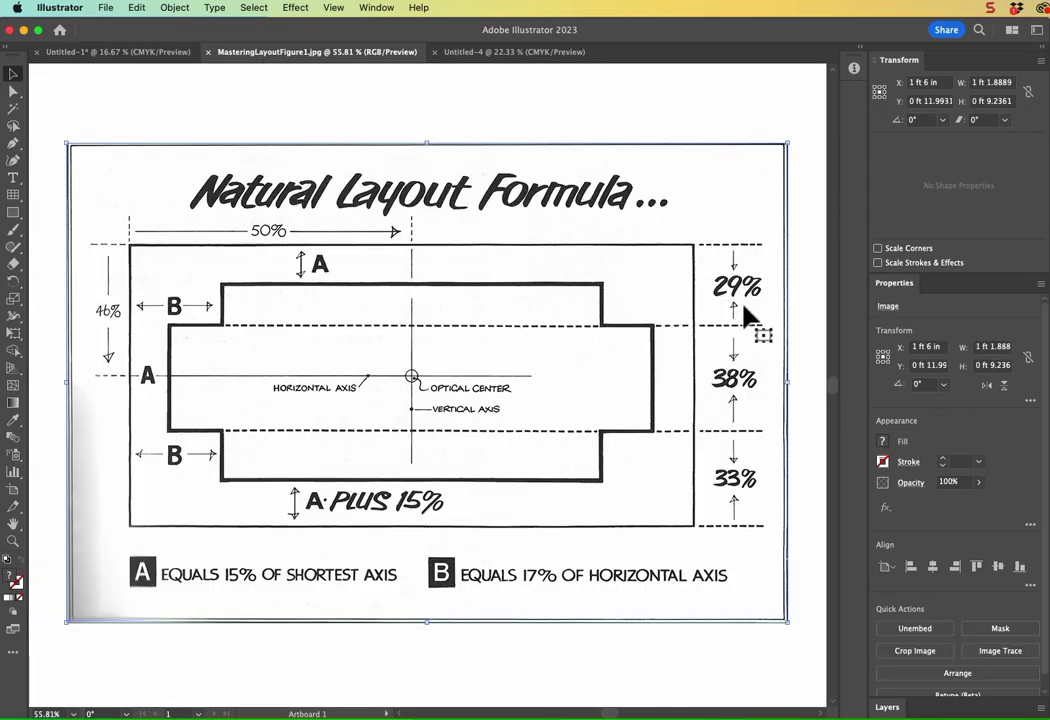
{"action": "left_click", "coordinate": [122, 53]}
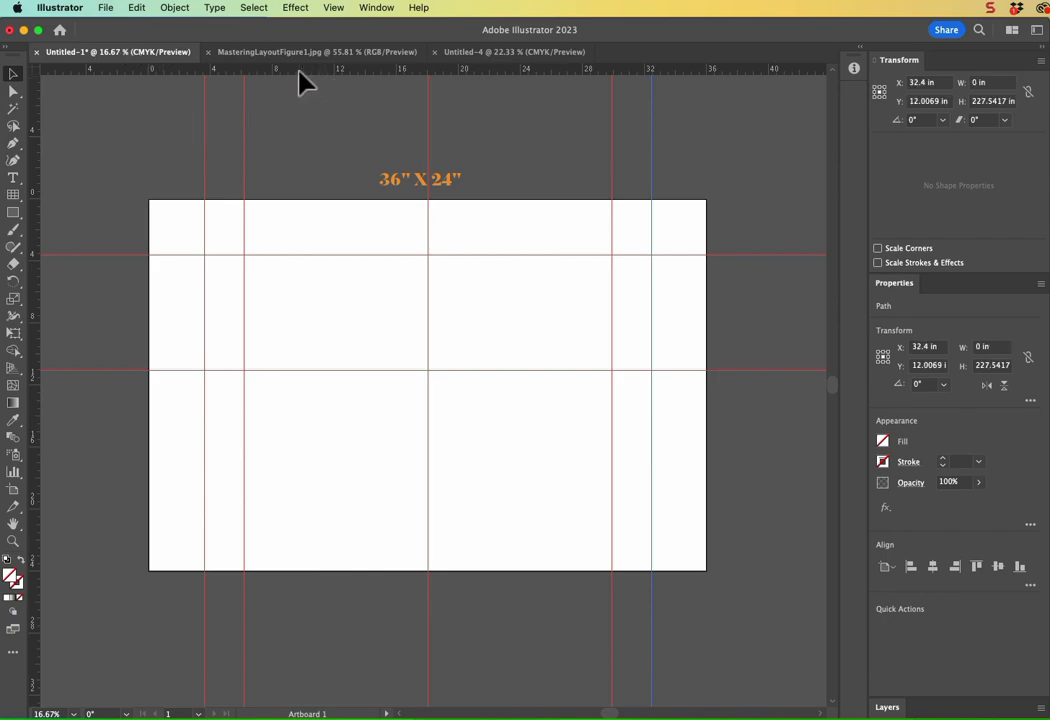
{"action": "left_click_drag", "start_coordinate": [318, 68], "coordinate": [410, 571]}
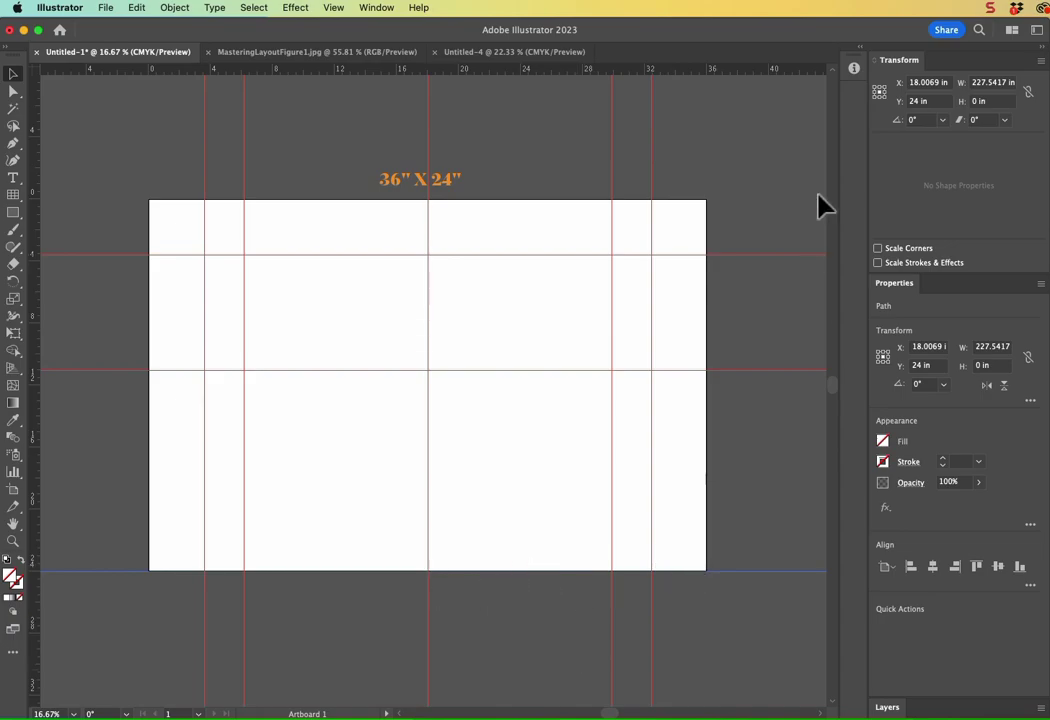
{"action": "left_click", "coordinate": [930, 101]}
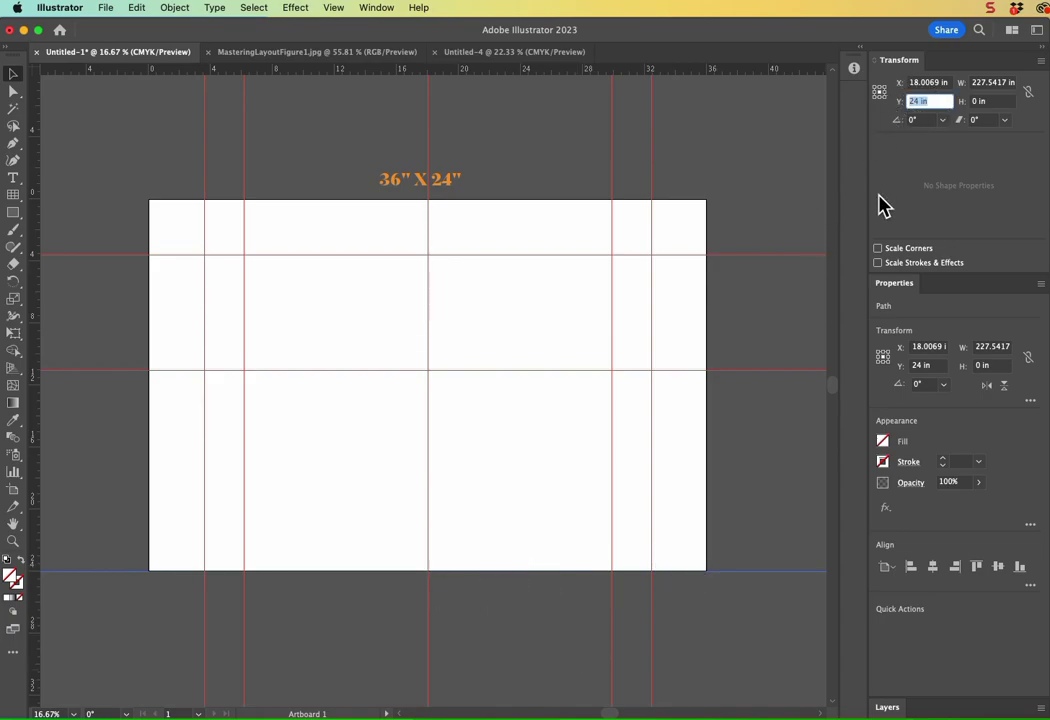
{"action": "left_click", "coordinate": [316, 53]}
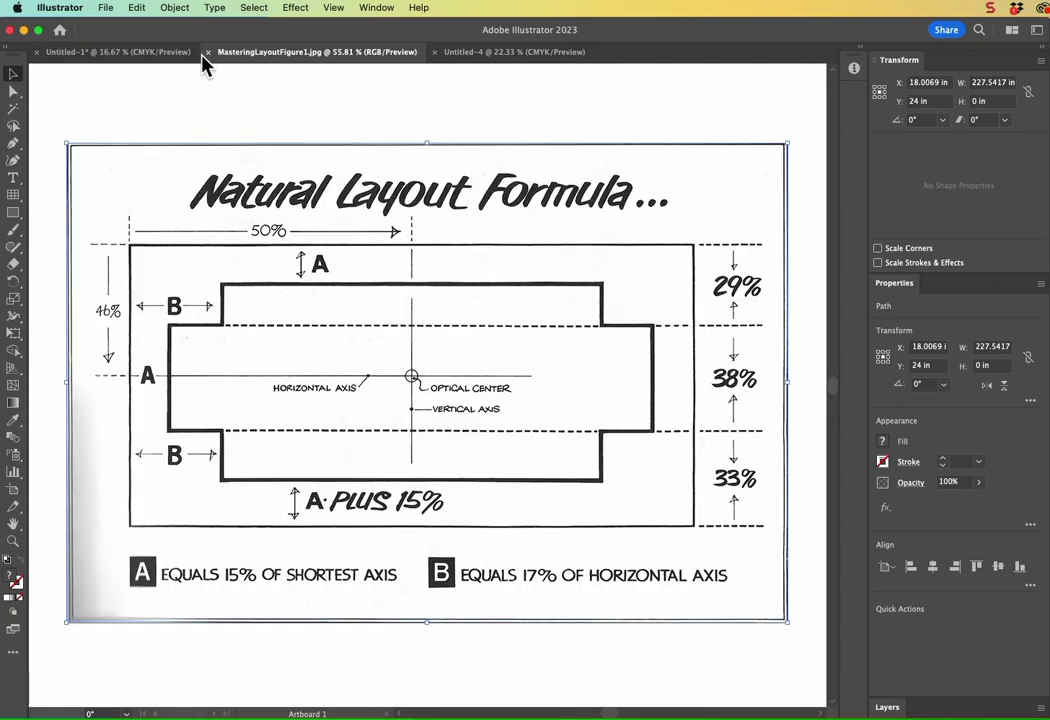
{"action": "left_click", "coordinate": [155, 52]}
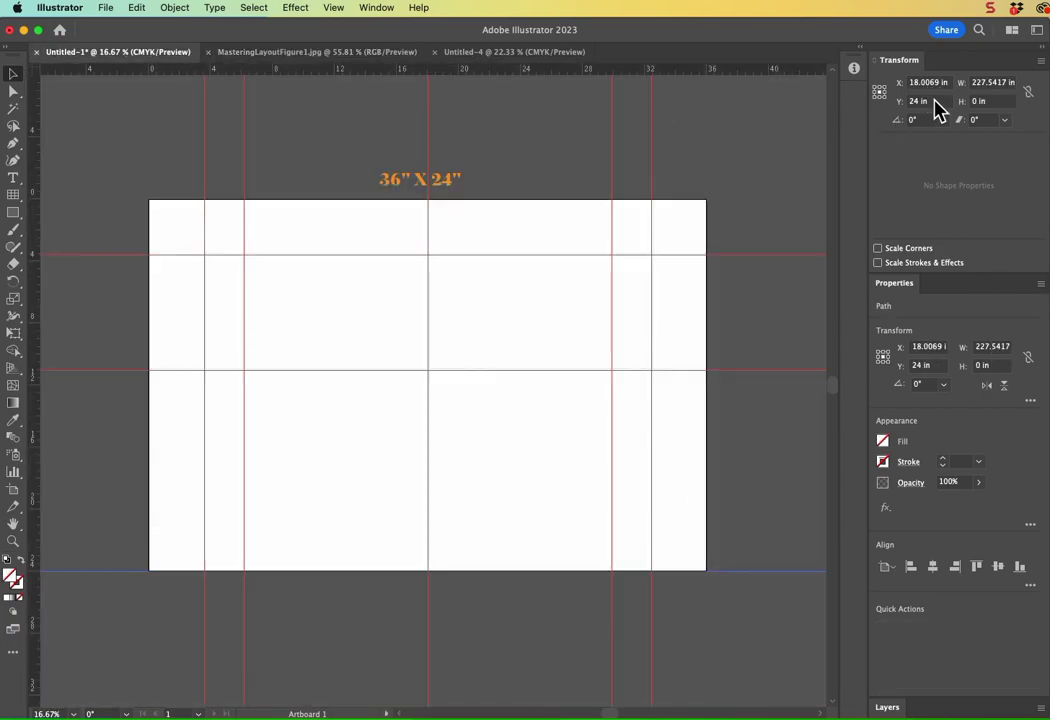
{"action": "left_click", "coordinate": [930, 101]}
{"action": "type", "text": "29%"}
{"action": "key", "text": "Tab"}
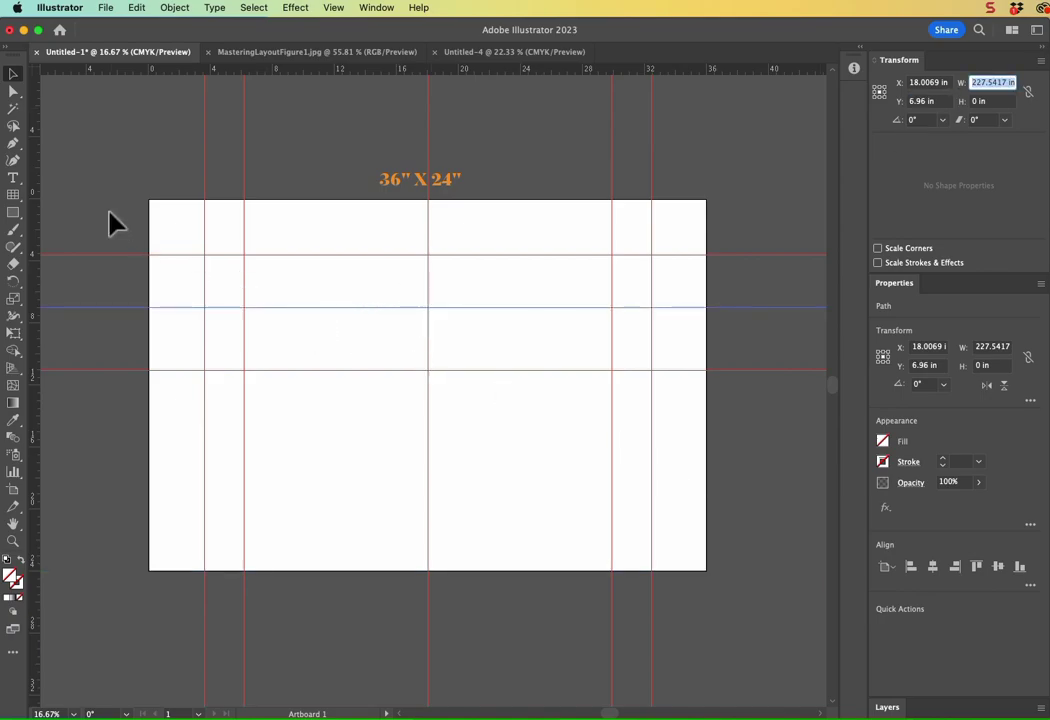
Step: Draw a 23.75 × 3.375 in rectangle across the top band between the inner guides and fill it orange
{"action": "left_click", "coordinate": [12, 212]}
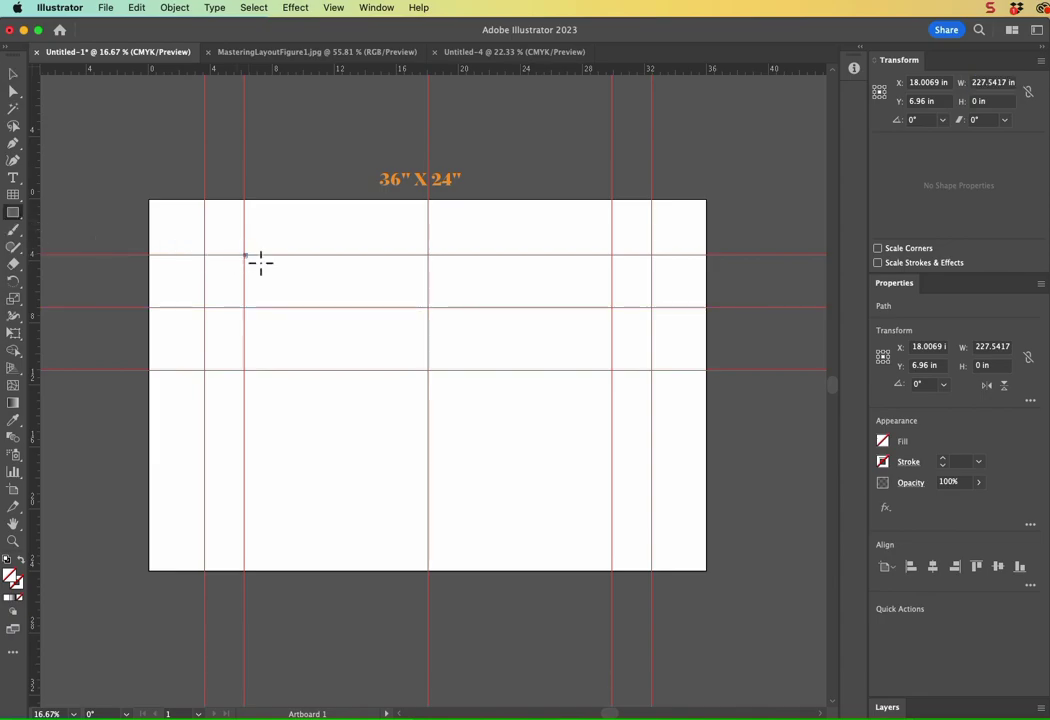
{"action": "left_click_drag", "start_coordinate": [244, 254], "coordinate": [612, 305]}
{"action": "key", "text": "Down"}
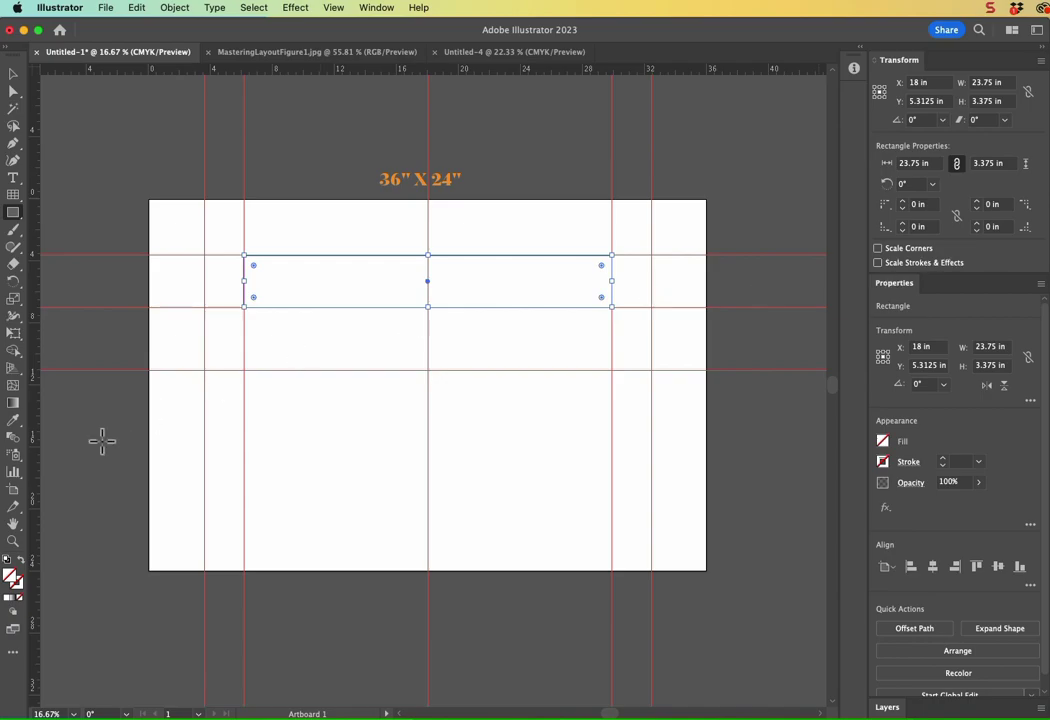
{"action": "left_click", "coordinate": [882, 442]}
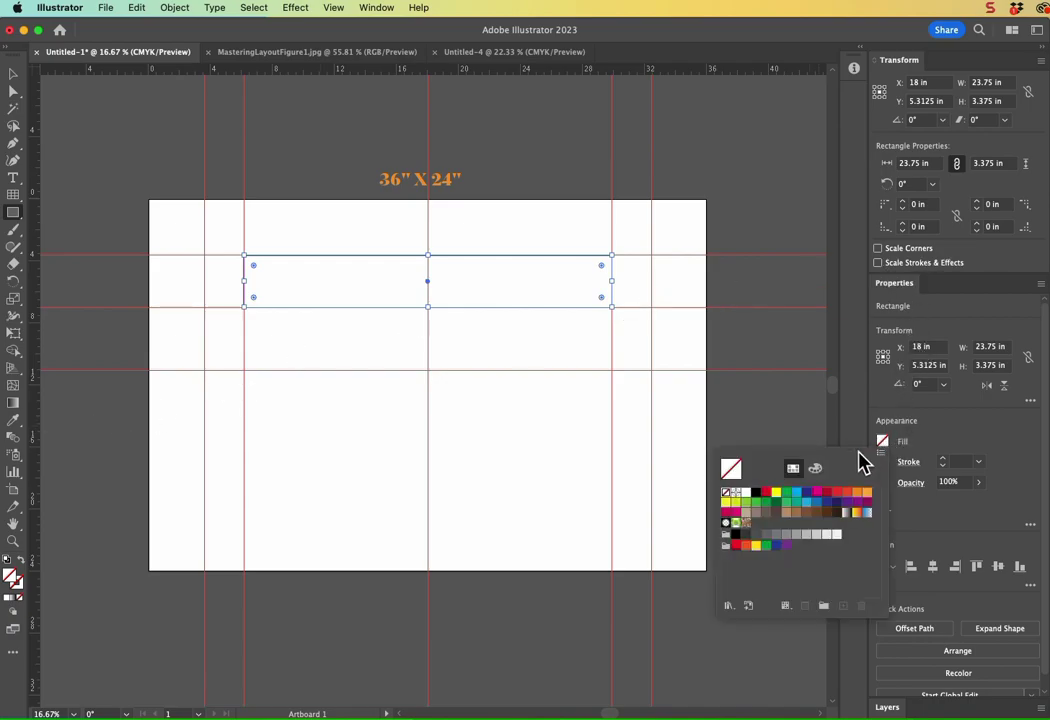
{"action": "left_click", "coordinate": [857, 493]}
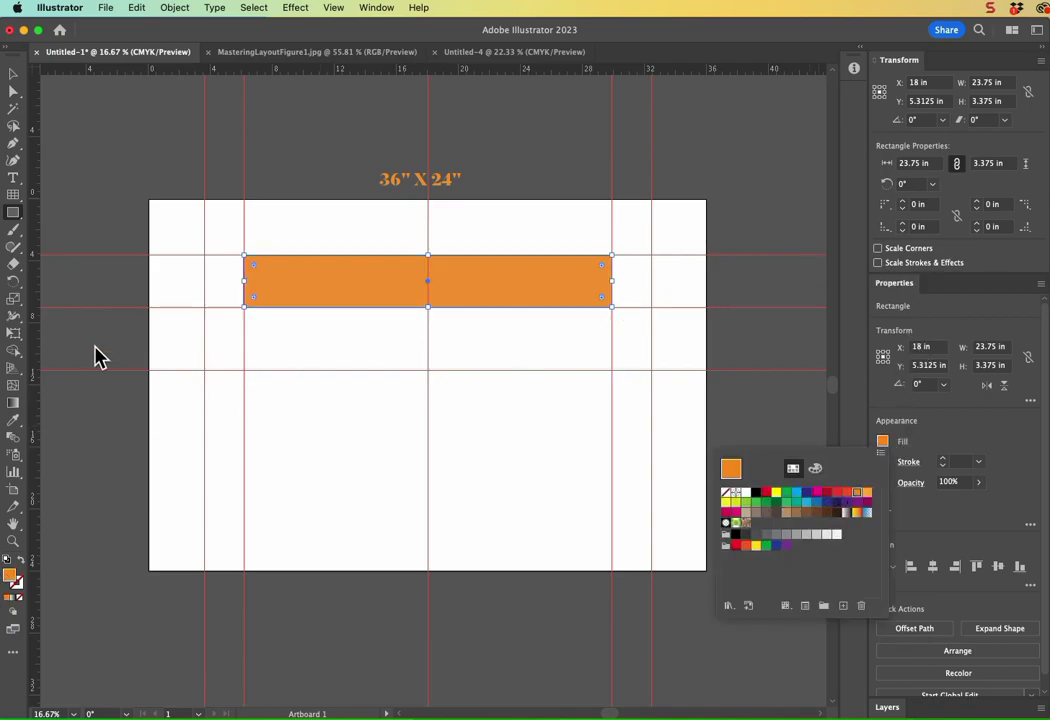
{"action": "left_click", "coordinate": [78, 162]}
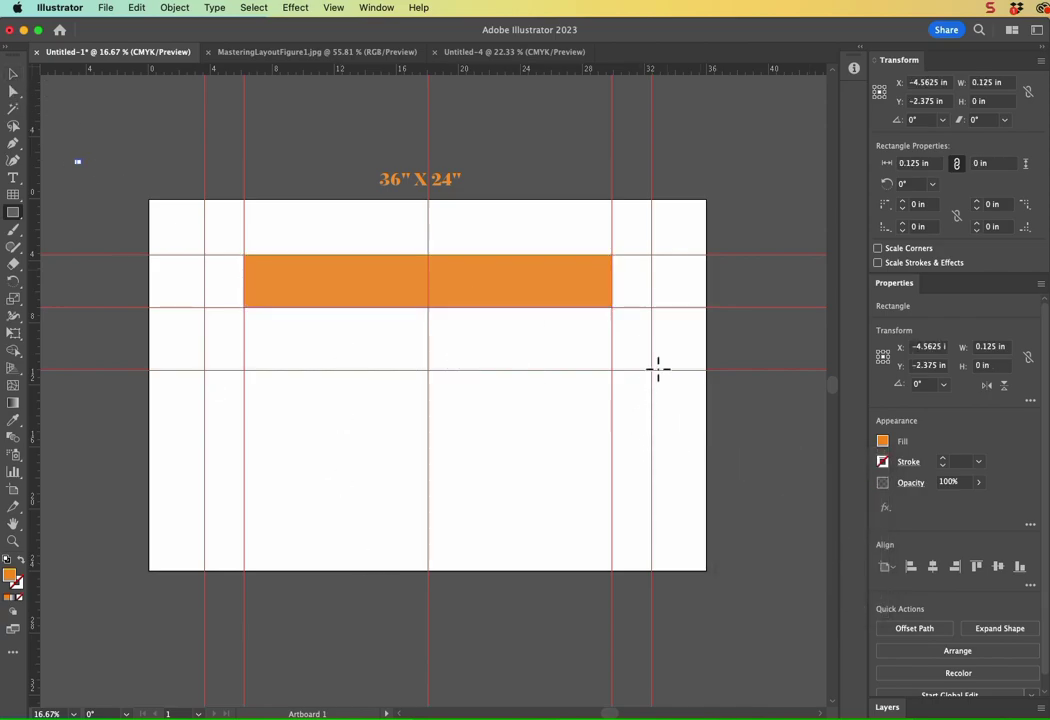
Step: Switch to the MasteringLayoutFigure1.jpg reference diagram showing the 29%, 38% and 33% bands
{"action": "left_click", "coordinate": [288, 53]}
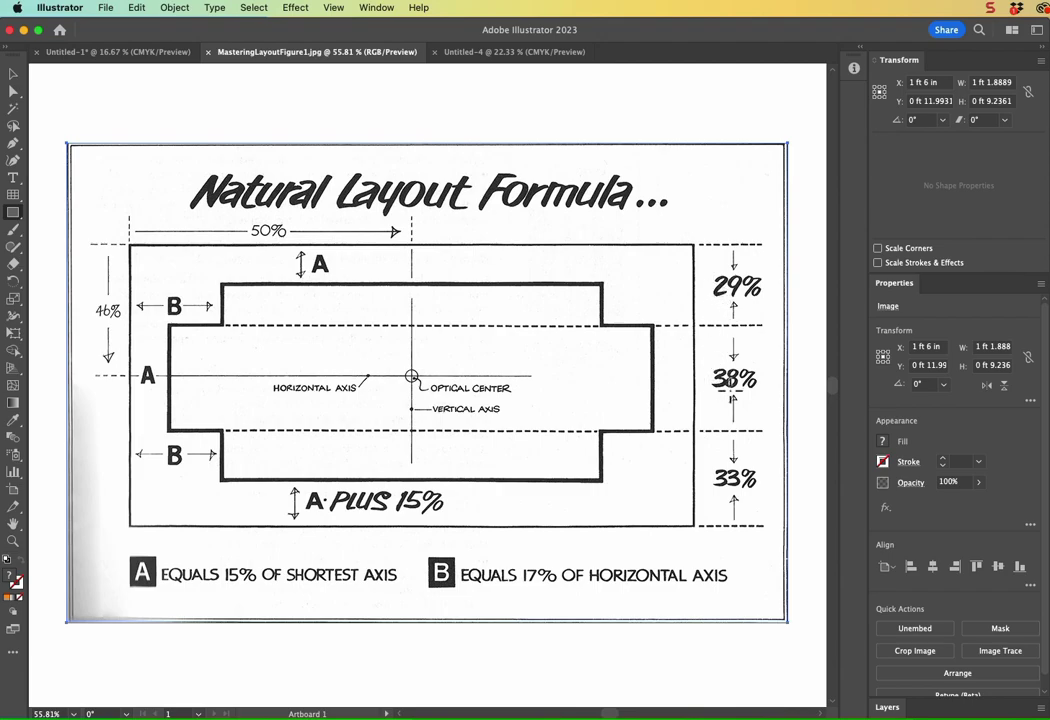
Step: On the Untitled-1 artboard, set the bottom guide's Y position to 67% (16.08 in)
{"action": "left_click", "coordinate": [112, 51]}
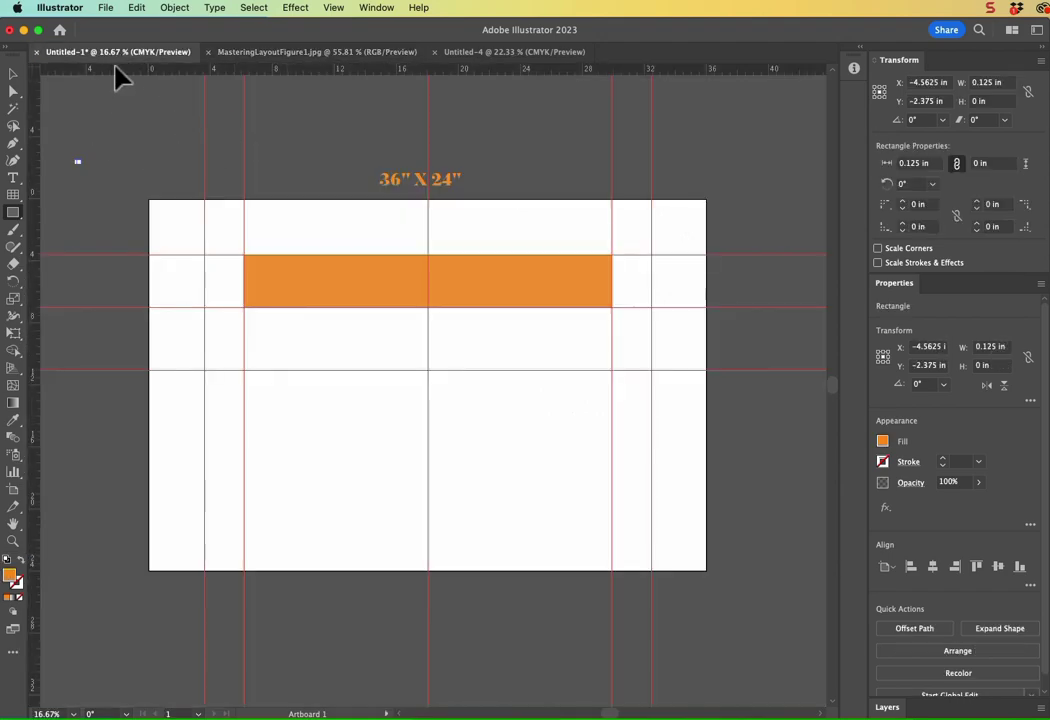
{"action": "left_click", "coordinate": [13, 75]}
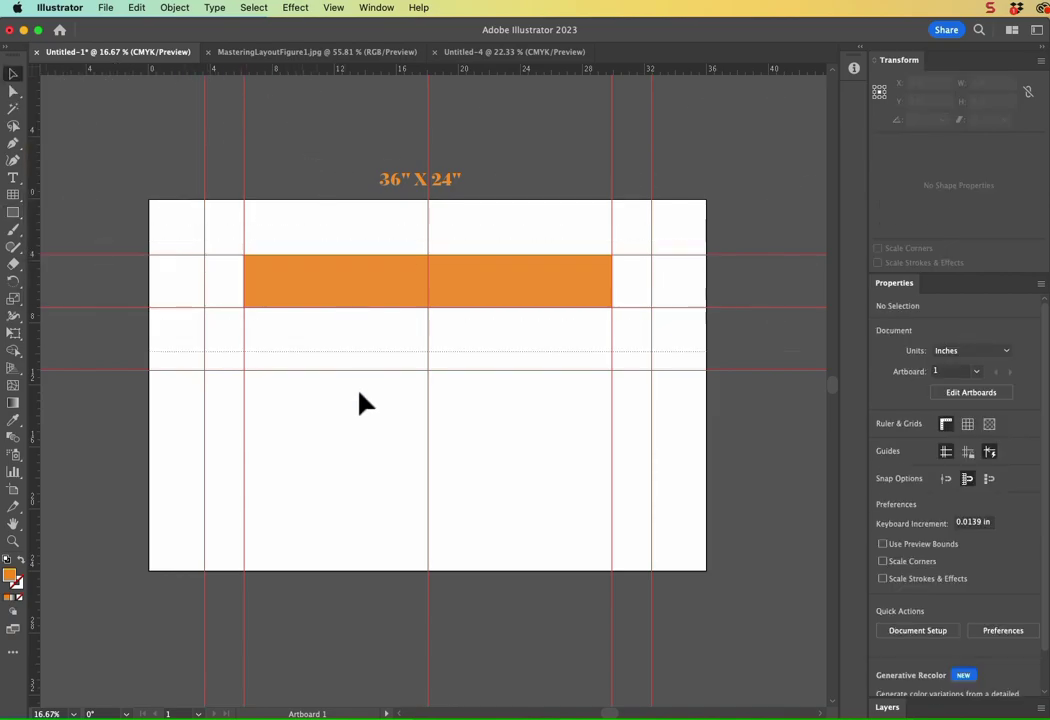
{"action": "left_click", "coordinate": [392, 571]}
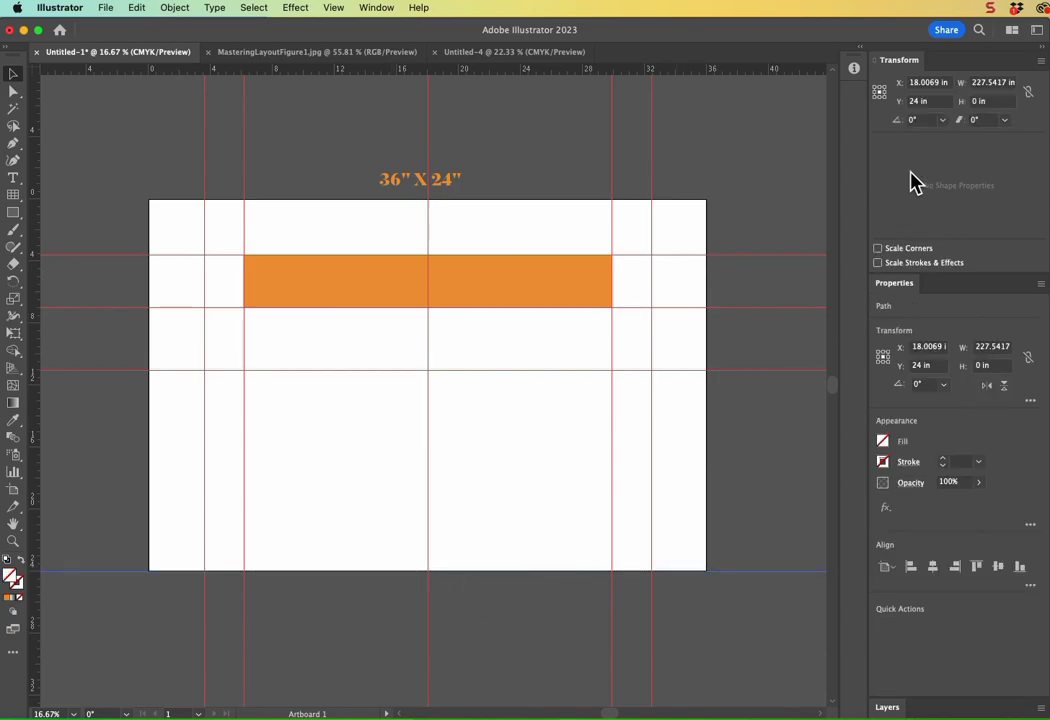
{"action": "left_click", "coordinate": [934, 100]}
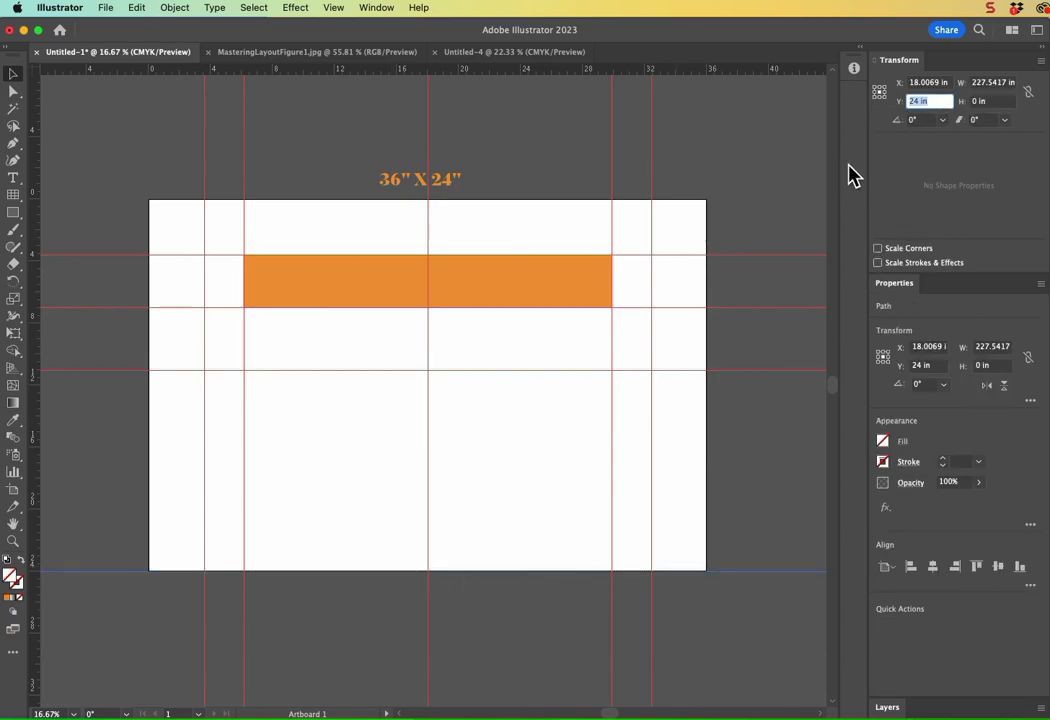
{"action": "type", "text": "67"}
{"action": "key", "text": "Tab"}
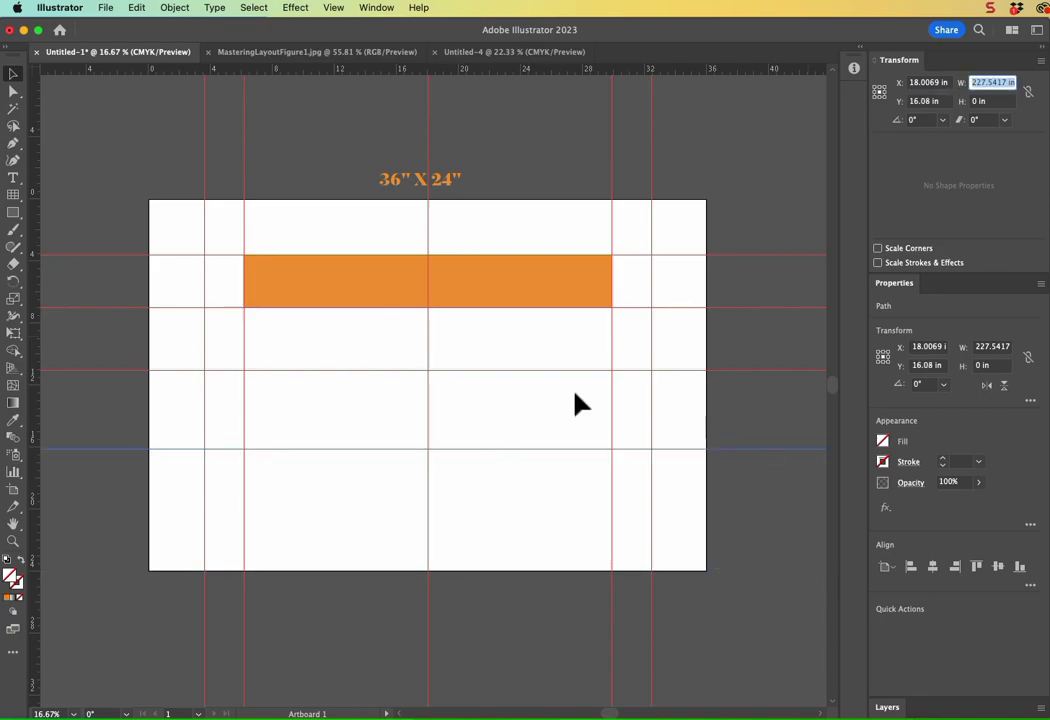
Step: Draw a 28.875 × 9.125 in rectangle between the outer guides from 29% to 67%, filled light orange
{"action": "left_click", "coordinate": [13, 212]}
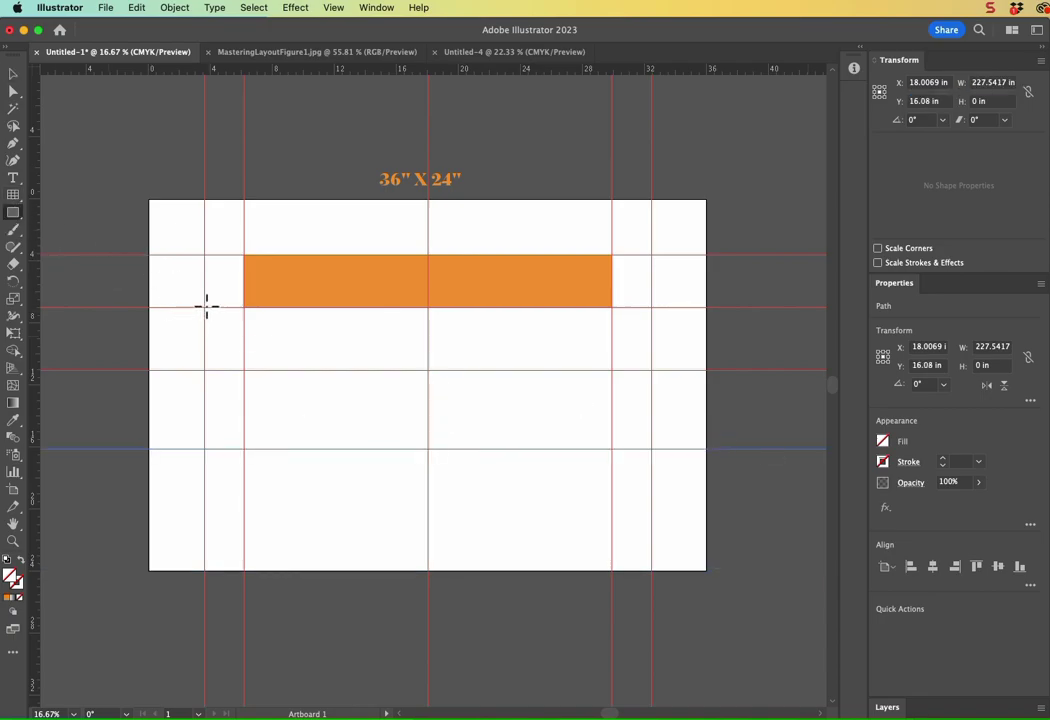
{"action": "left_click_drag", "start_coordinate": [206, 307], "coordinate": [652, 448]}
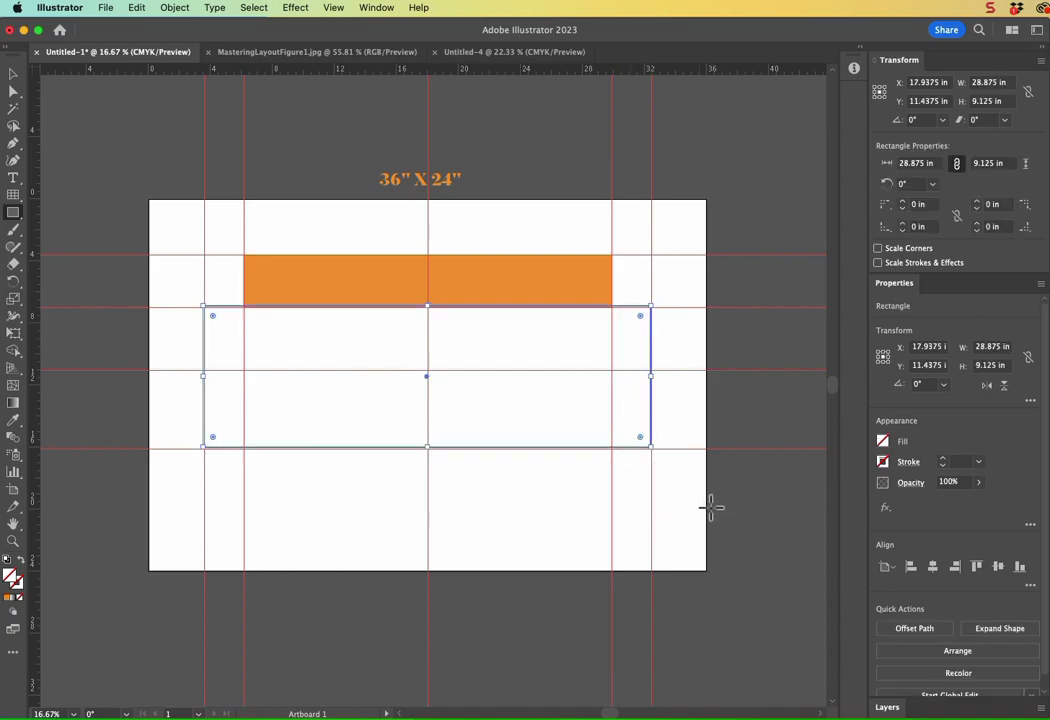
{"action": "left_click", "coordinate": [882, 442]}
{"action": "left_click", "coordinate": [866, 493]}
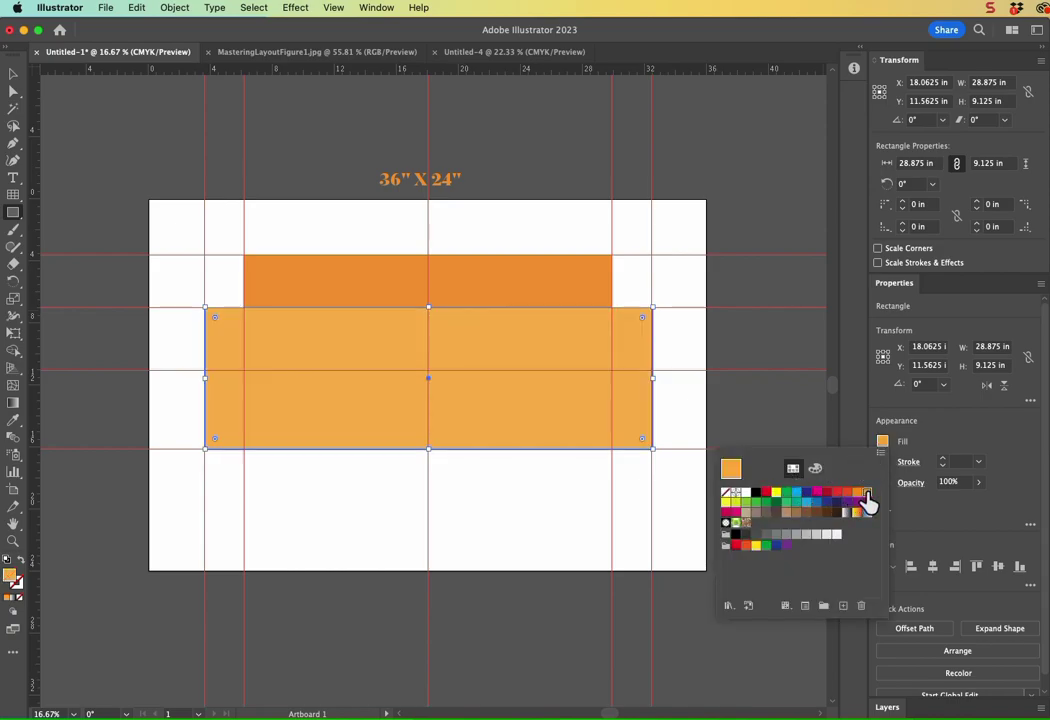
{"action": "left_click_drag", "start_coordinate": [58, 211], "coordinate": [58, 215]}
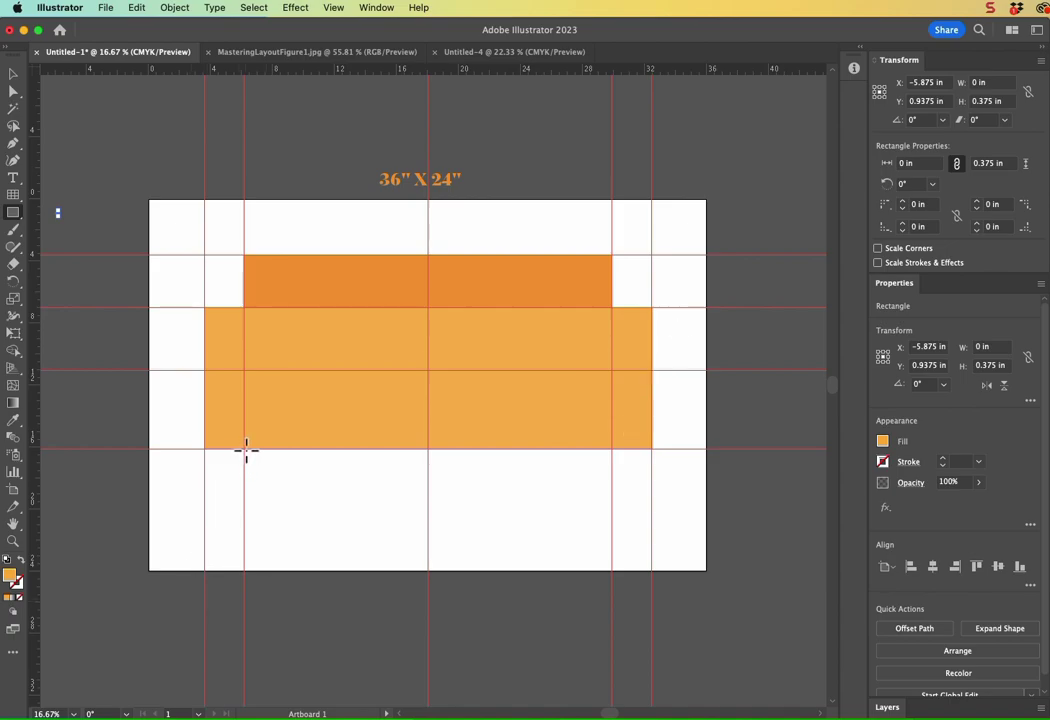
Step: Draw a rectangle in the bottom band between the inner guides, halve its height to 50%, and move it up under the middle band
{"action": "mouse_move", "coordinate": [246, 450]}
{"action": "left_mouse_down"}
{"action": "mouse_move", "coordinate": [420, 522]}
{"action": "mouse_move", "coordinate": [628, 563]}
{"action": "mouse_move", "coordinate": [612, 570]}
{"action": "left_mouse_up"}
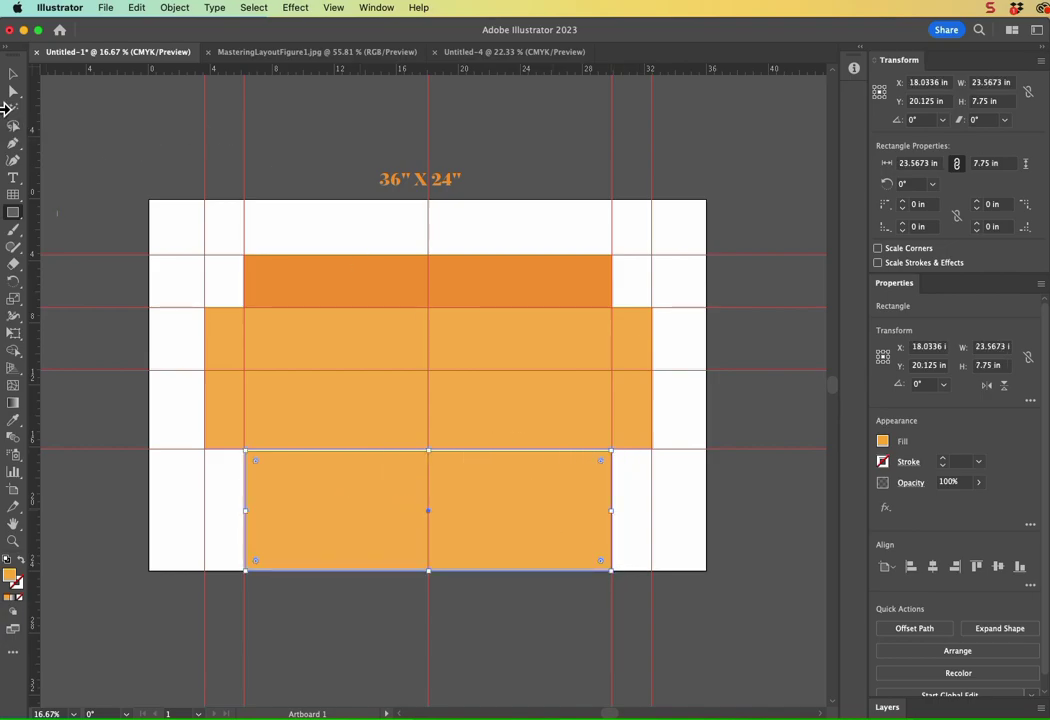
{"action": "left_click", "coordinate": [13, 74]}
{"action": "left_click_drag", "start_coordinate": [428, 450], "coordinate": [427, 450]}
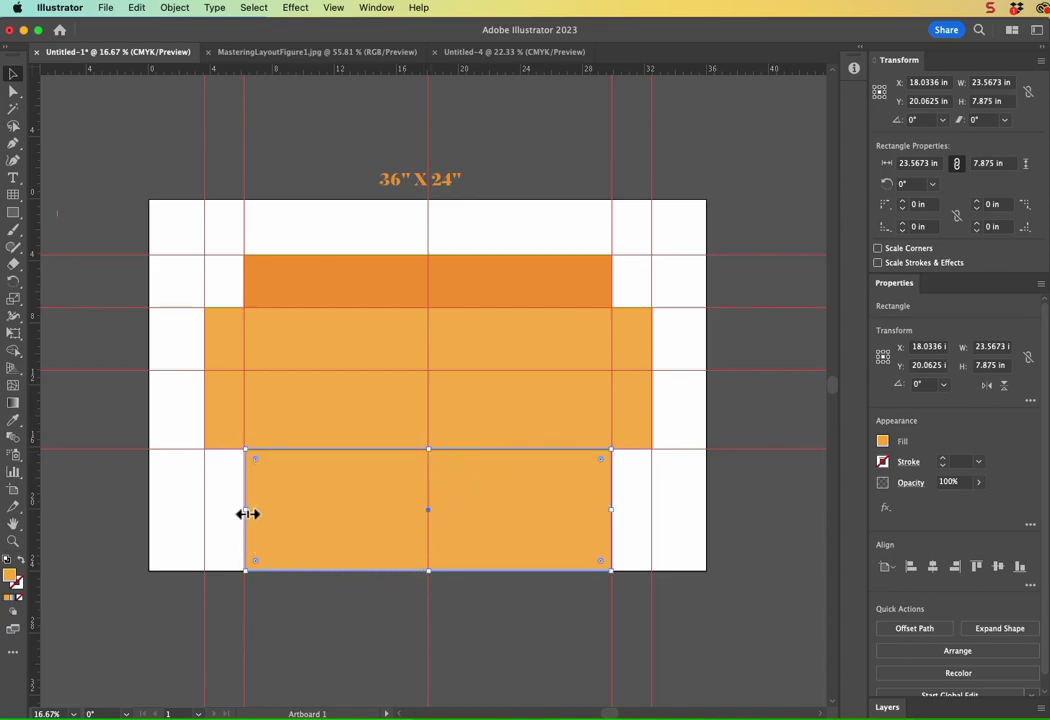
{"action": "mouse_move", "coordinate": [248, 514]}
{"action": "left_mouse_down"}
{"action": "mouse_move", "coordinate": [234, 509]}
{"action": "mouse_move", "coordinate": [245, 511]}
{"action": "left_mouse_up"}
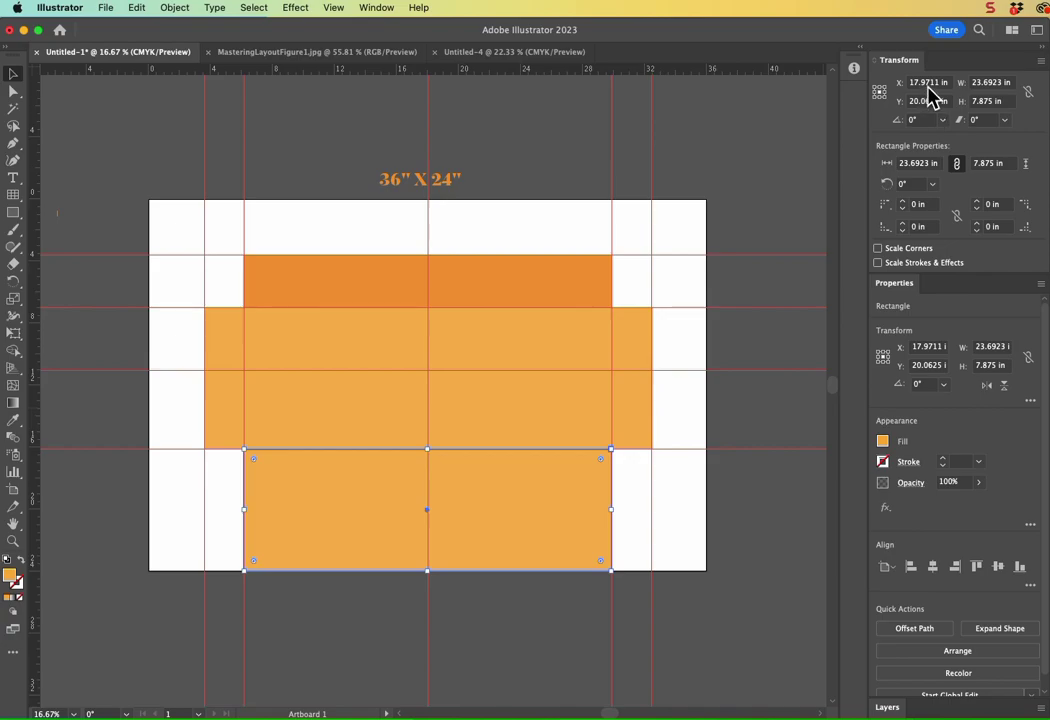
{"action": "left_click", "coordinate": [1010, 101]}
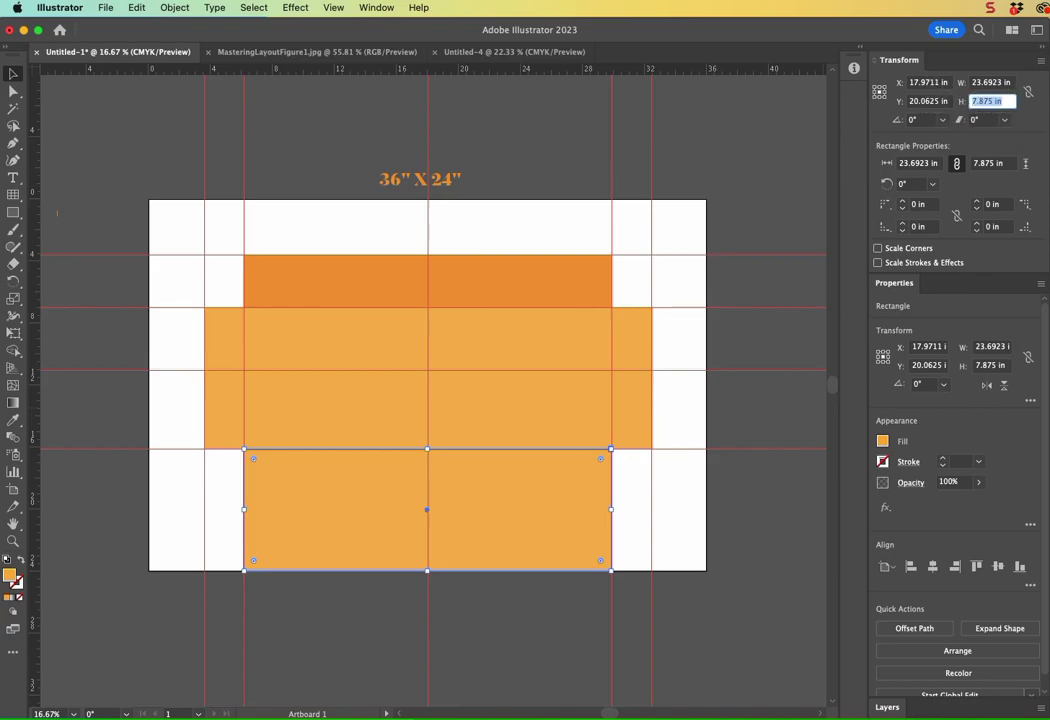
{"action": "type", "text": "50%"}
{"action": "key", "text": "Tab"}
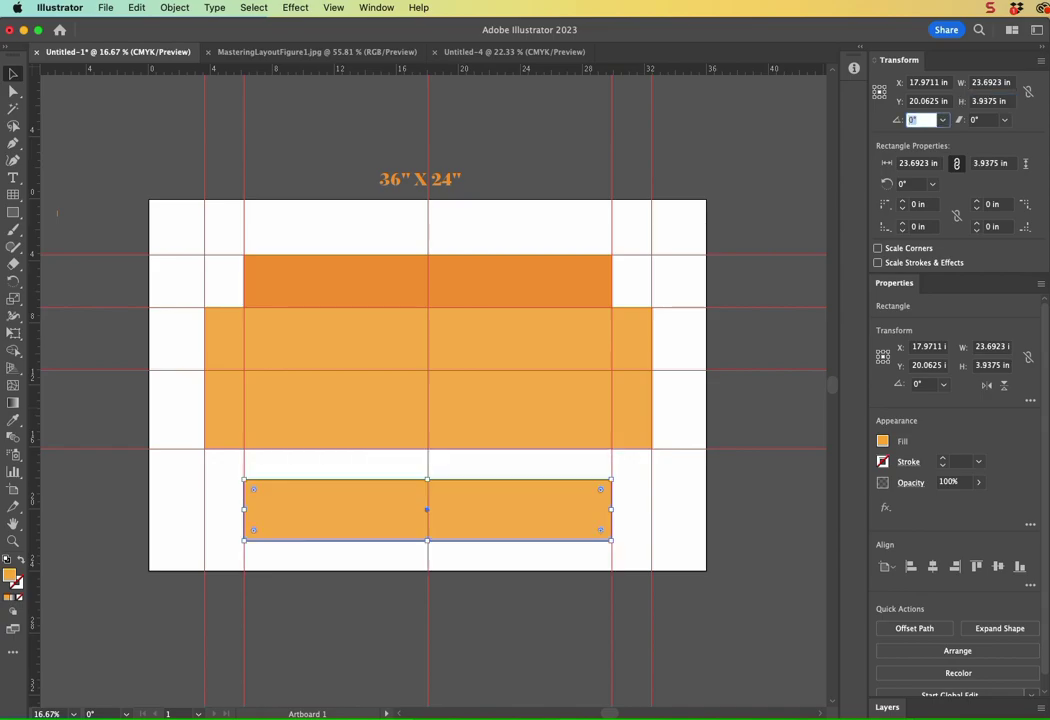
{"action": "left_click_drag", "start_coordinate": [512, 520], "coordinate": [518, 489]}
Step: Fill the bottom rectangle with red
{"action": "left_click", "coordinate": [451, 615]}
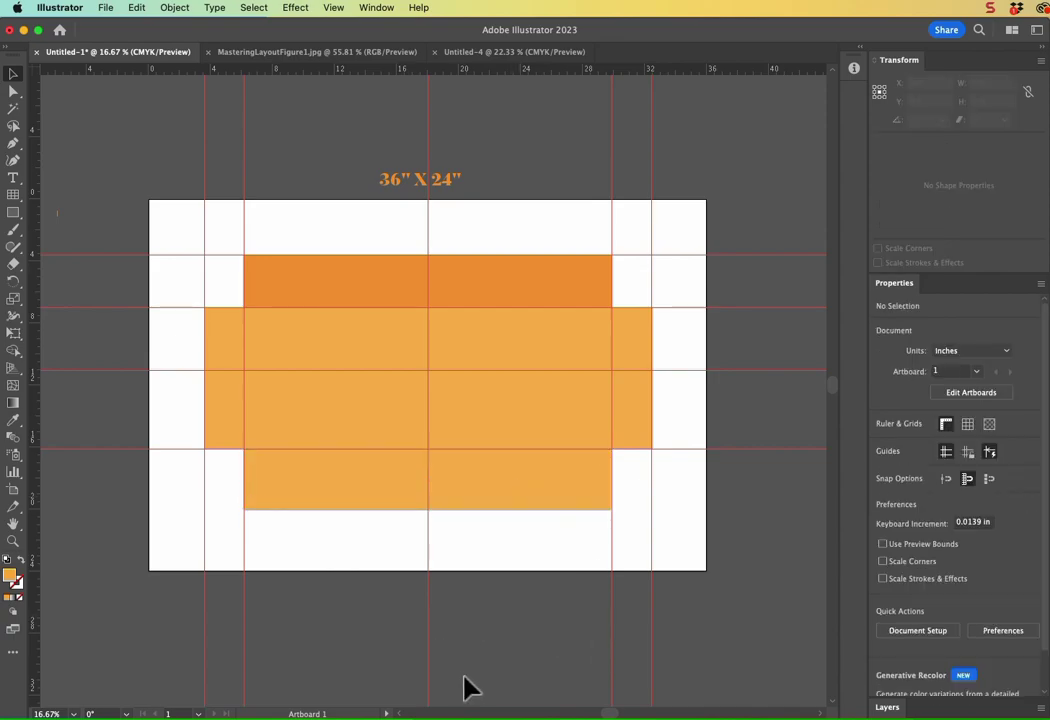
{"action": "left_click", "coordinate": [500, 499]}
{"action": "left_click", "coordinate": [884, 443]}
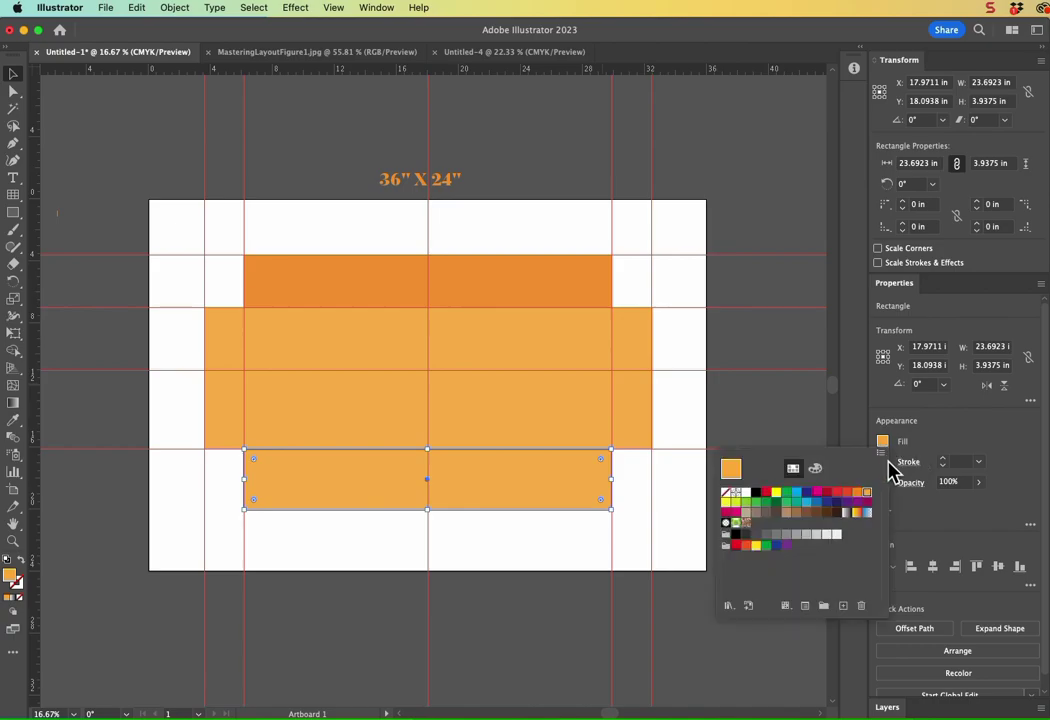
{"action": "left_click", "coordinate": [847, 493]}
{"action": "key", "text": "Escape"}
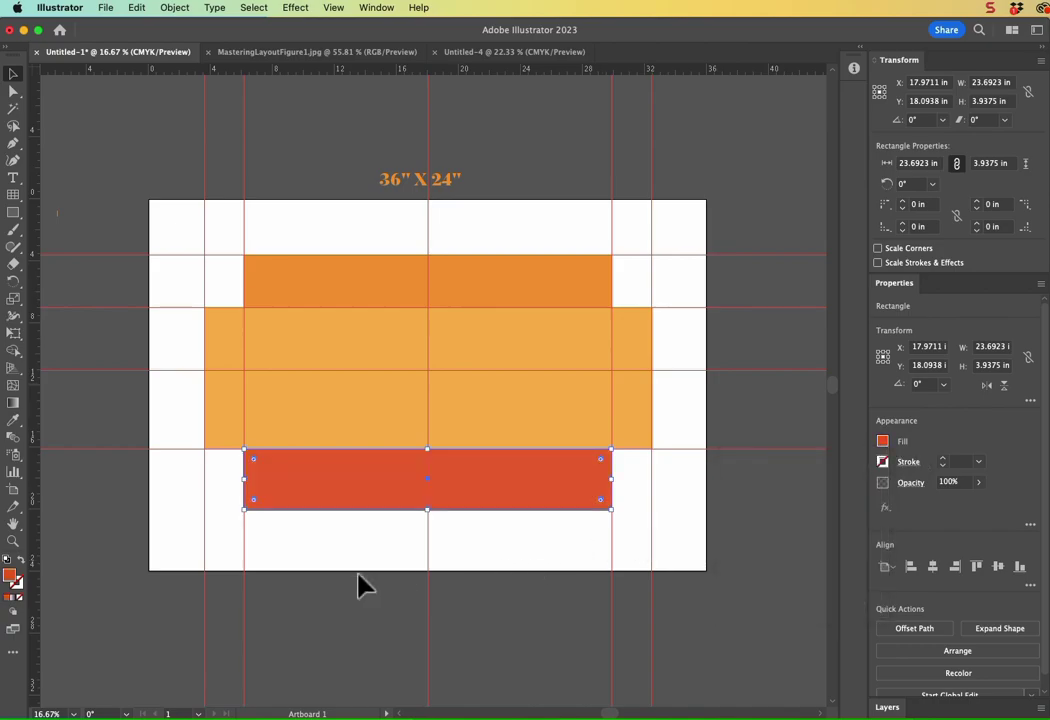
{"action": "left_click", "coordinate": [328, 604]}
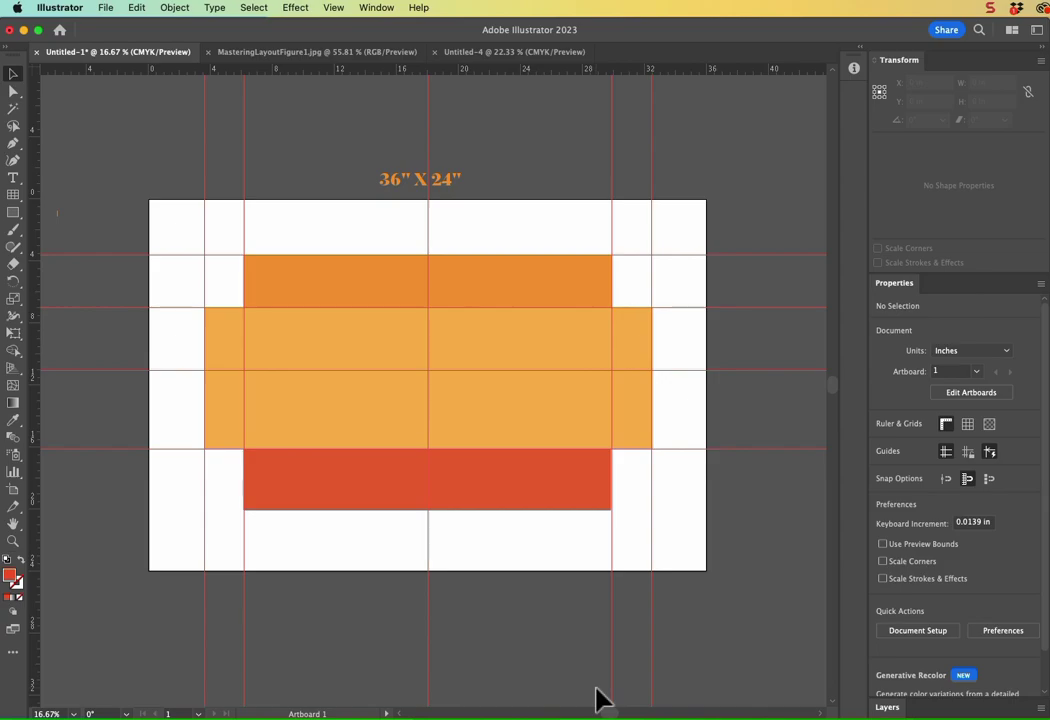